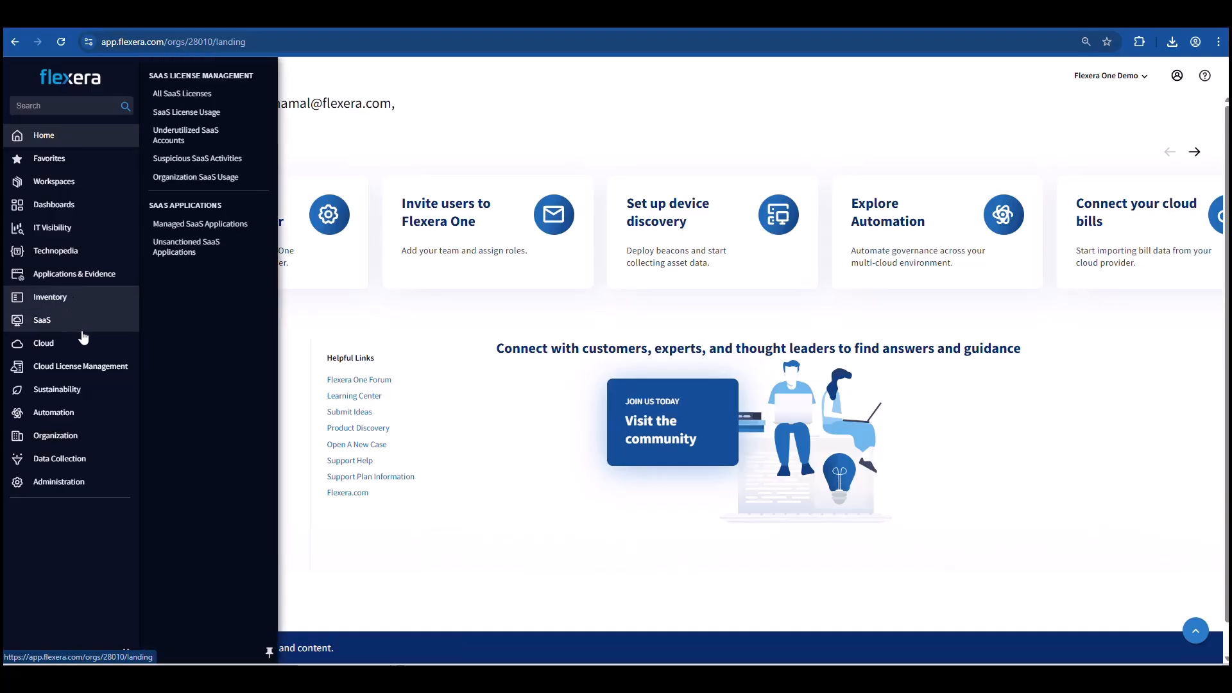
- Open the cloud Cost Planning page and start creating a new plan
{"action": "mouse_move", "coordinate": [92, 353]}
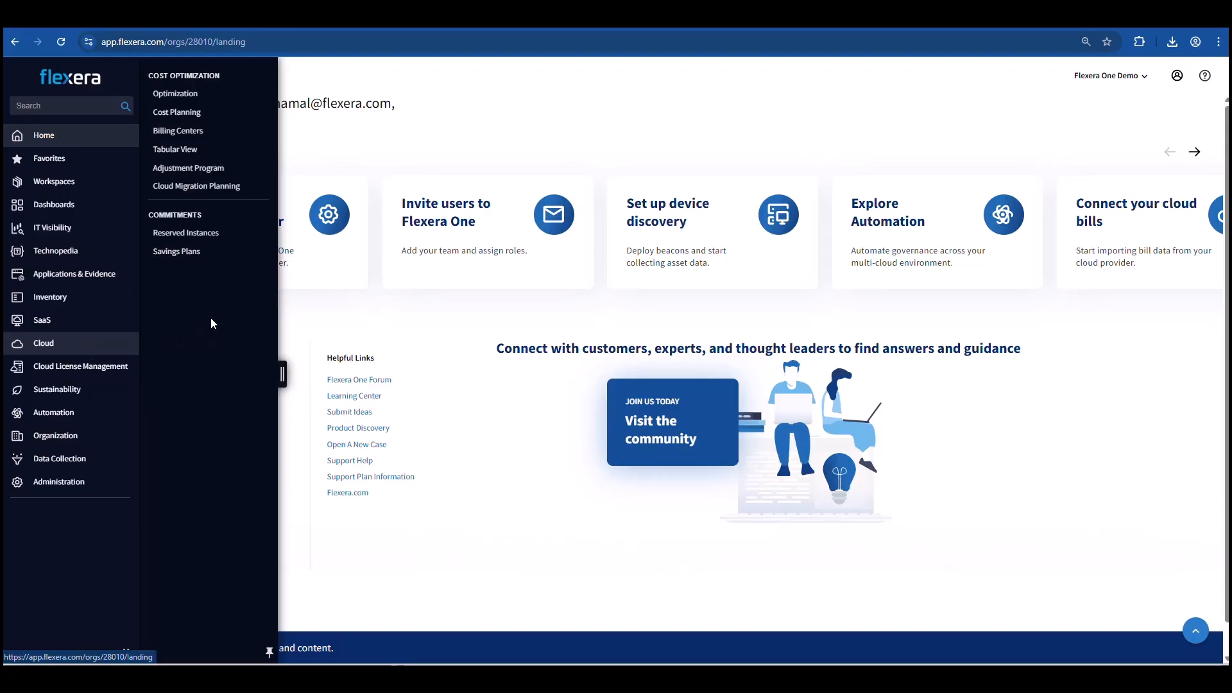
{"action": "left_click", "coordinate": [203, 113]}
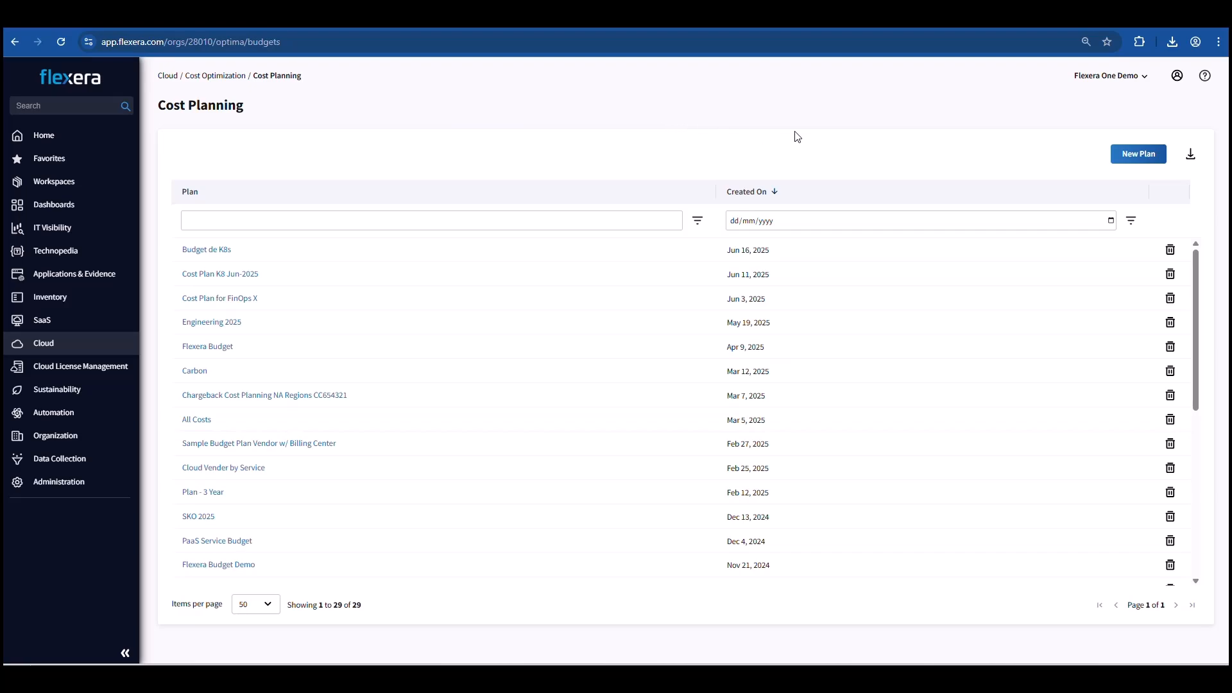
{"action": "left_click", "coordinate": [1136, 155]}
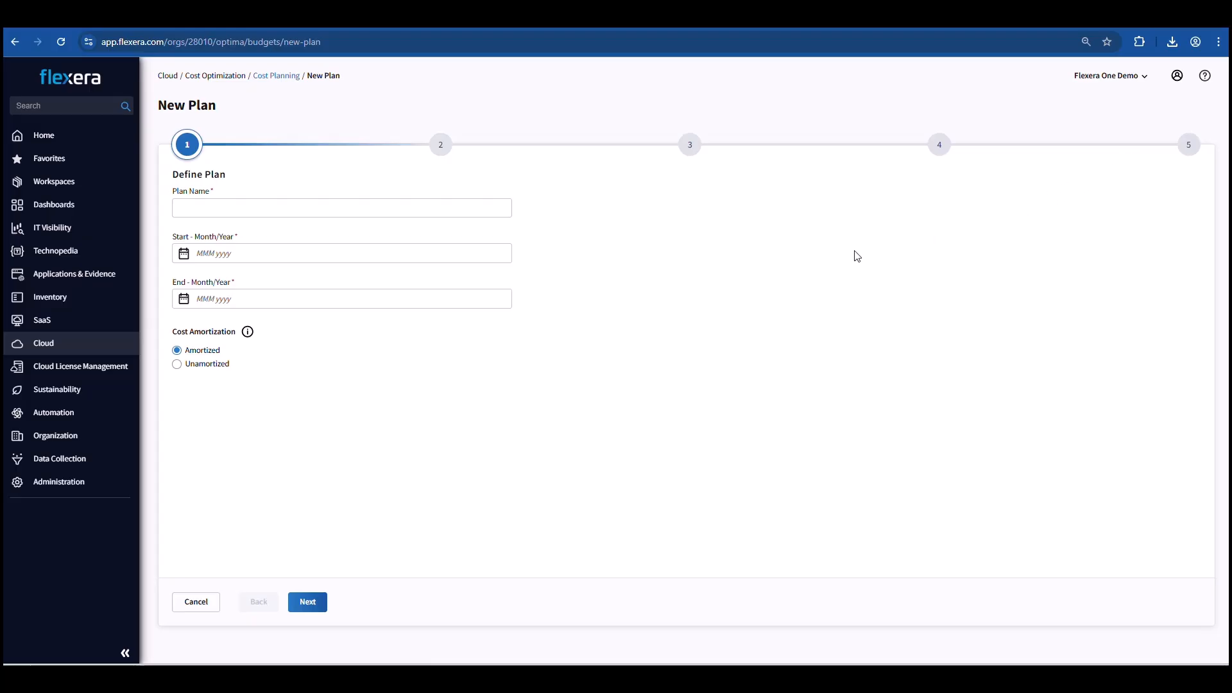
- Define the plan as "Video 001" running from Jan 2025 to Dec 2025 with amortized costs, and proceed to data grouping
{"action": "left_click", "coordinate": [428, 208]}
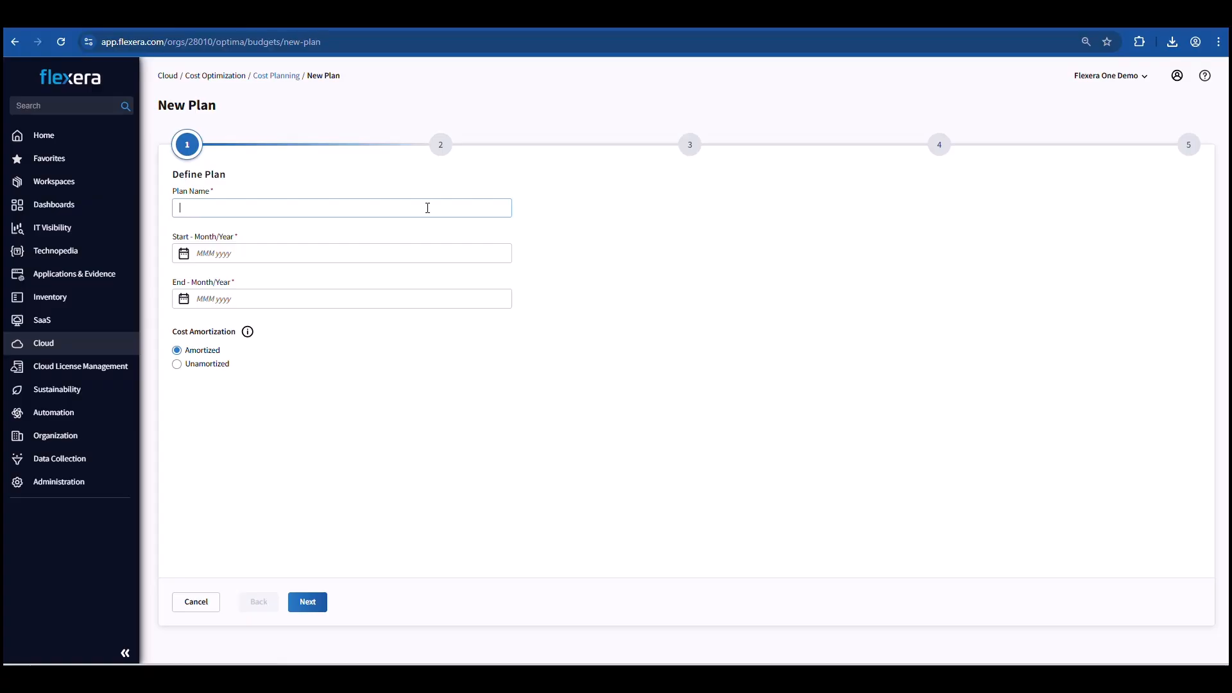
{"action": "type", "text": "Video 001"}
{"action": "left_click", "coordinate": [242, 254]}
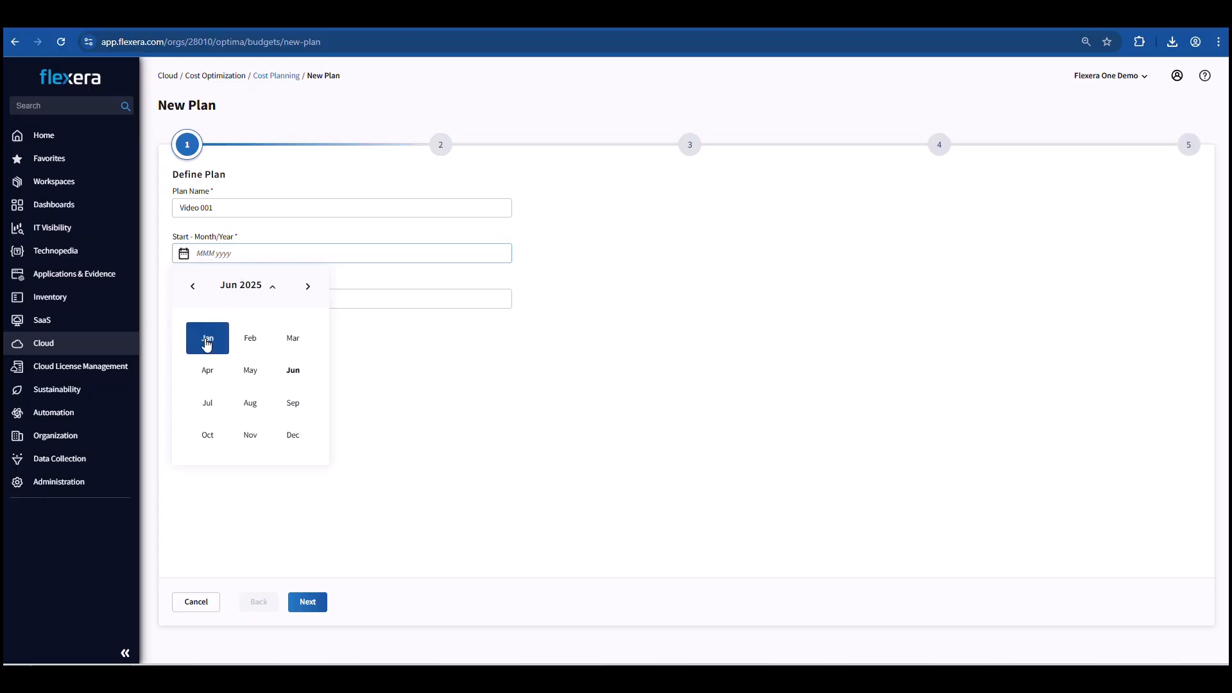
{"action": "left_click", "coordinate": [206, 344]}
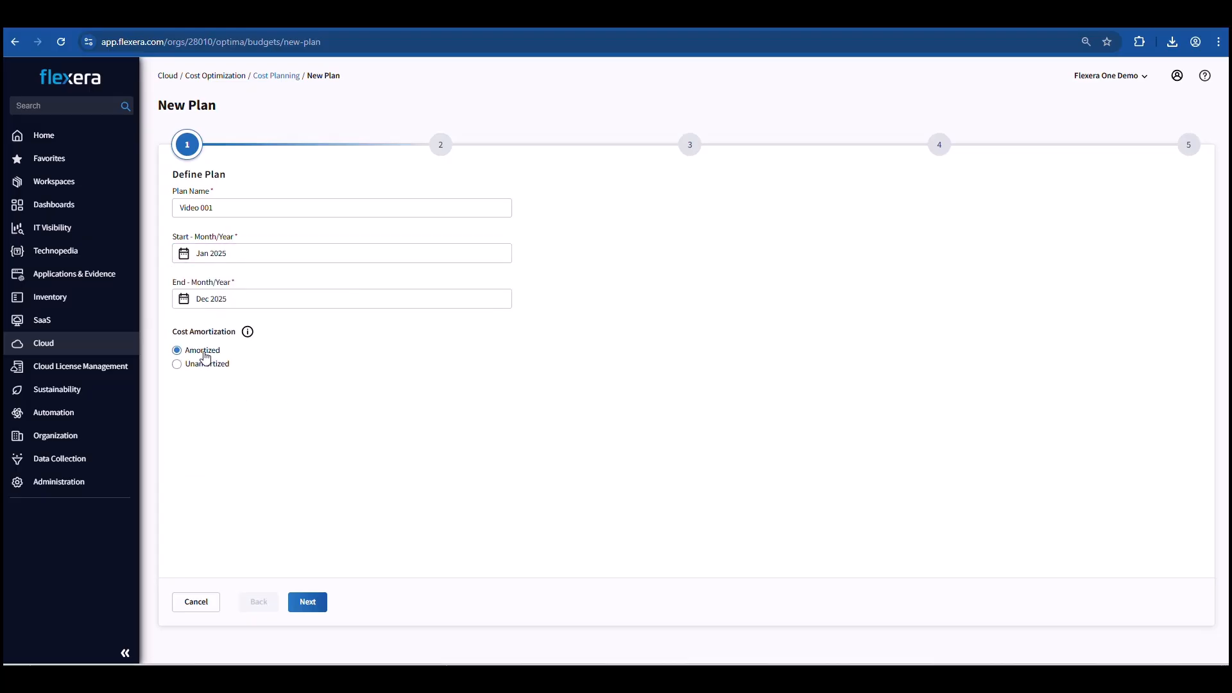
{"action": "left_click", "coordinate": [309, 602]}
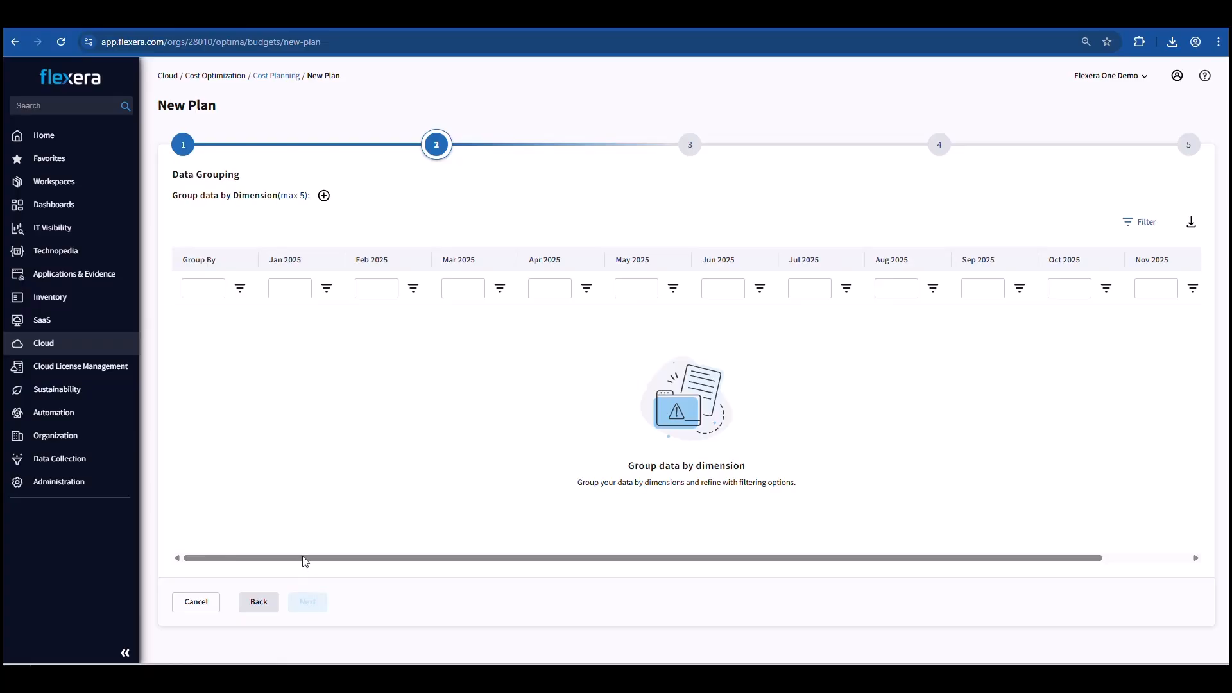
{"action": "left_click", "coordinate": [324, 196]}
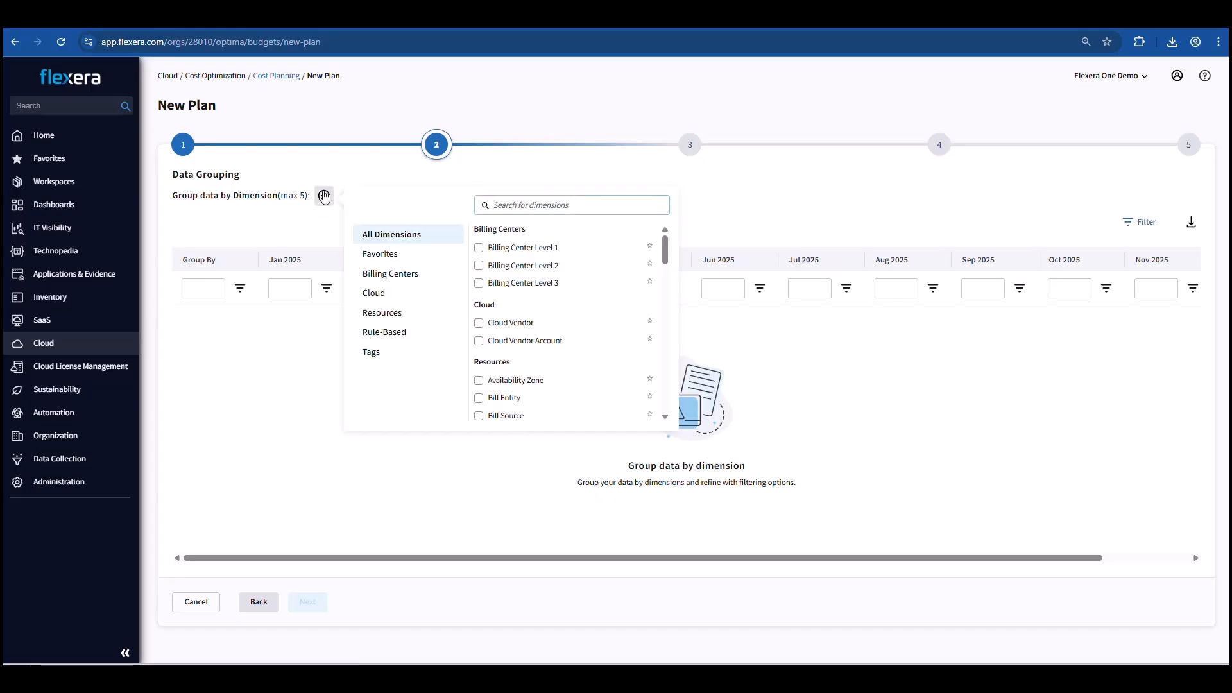
{"action": "left_click", "coordinate": [479, 326]}
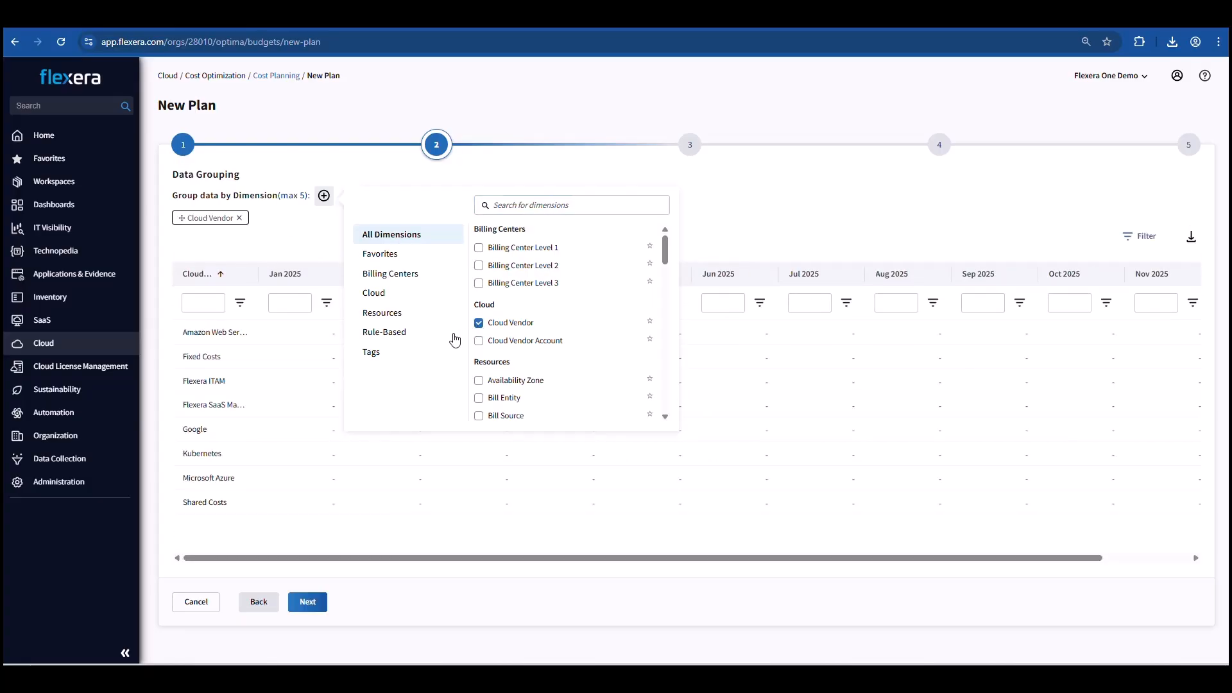
{"action": "left_click_drag", "start_coordinate": [259, 274], "coordinate": [351, 274]}
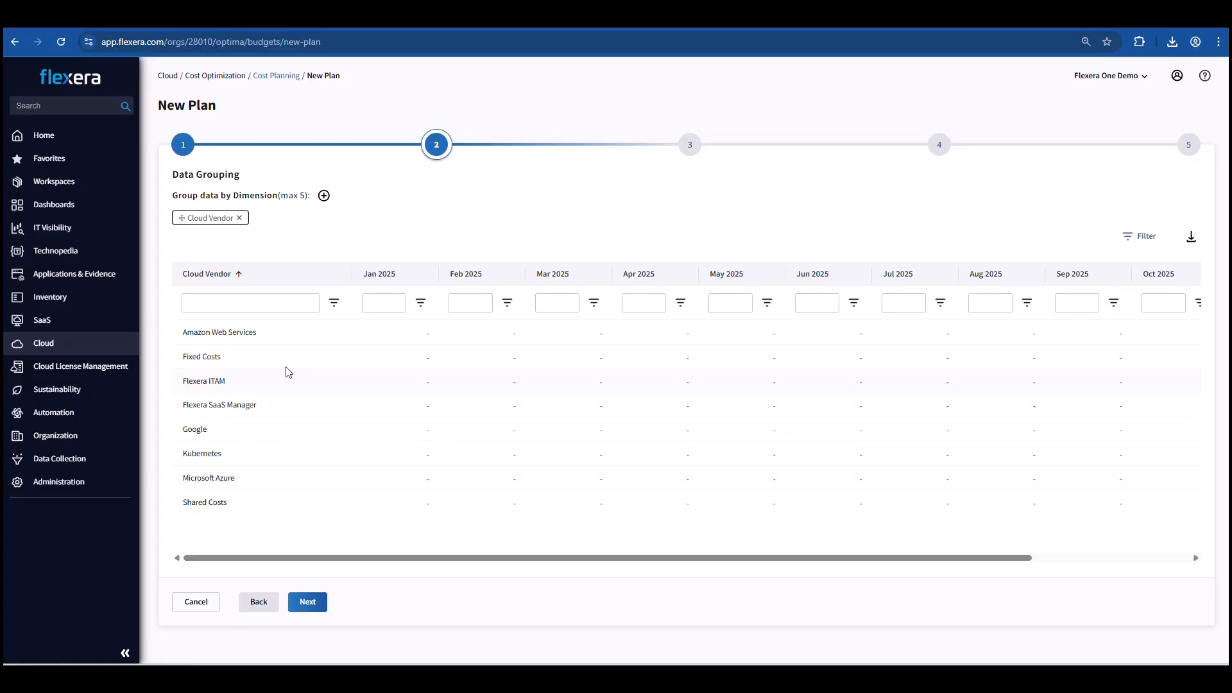
{"action": "left_click", "coordinate": [240, 219]}
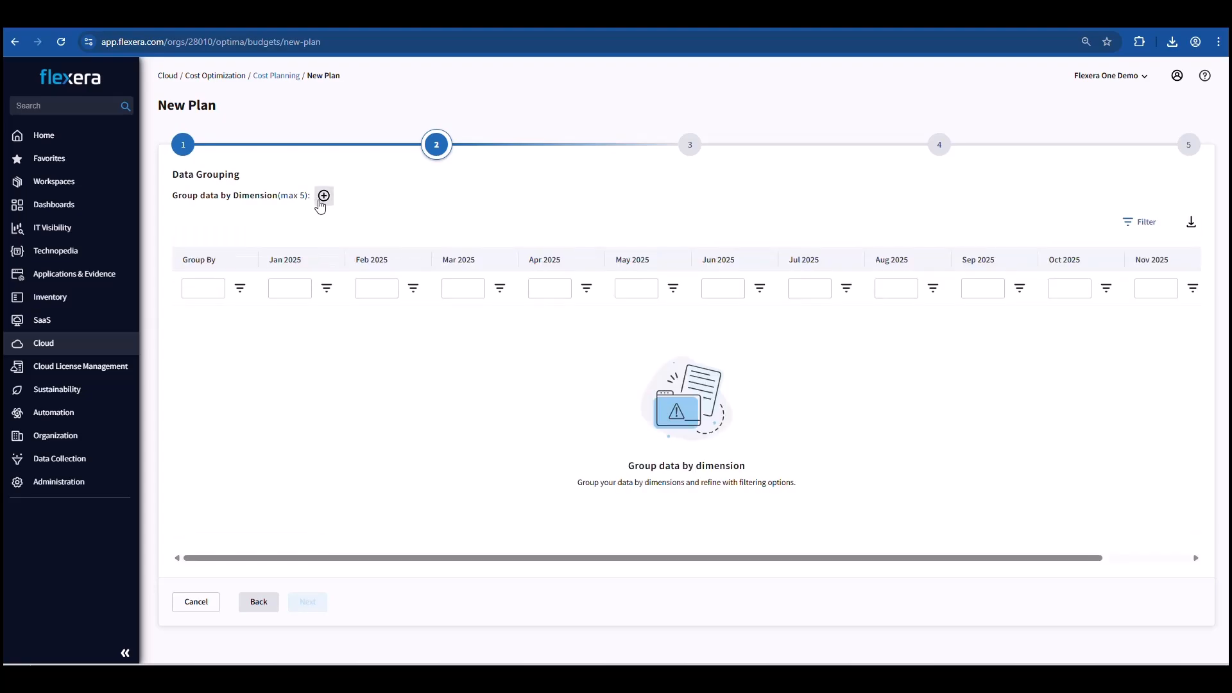
- Group the plan data by the dimensions Billing Center Level 1 and Cloud Vendor, in that order
{"action": "left_click", "coordinate": [323, 196]}
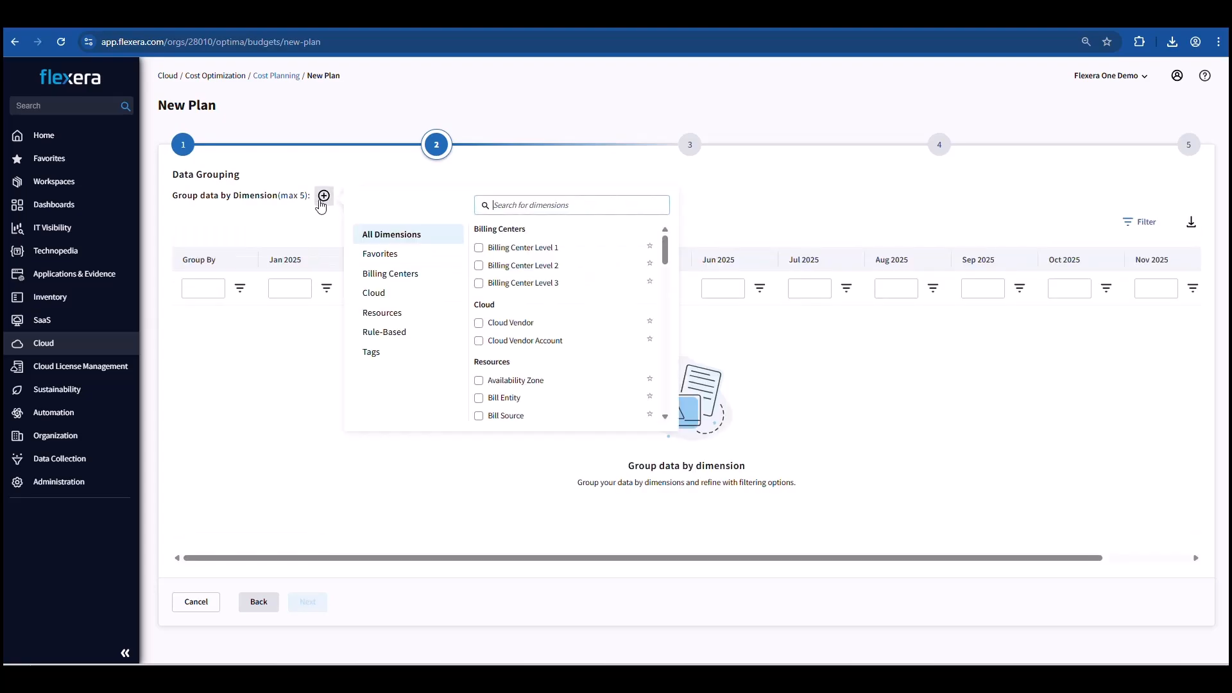
{"action": "left_click", "coordinate": [479, 248]}
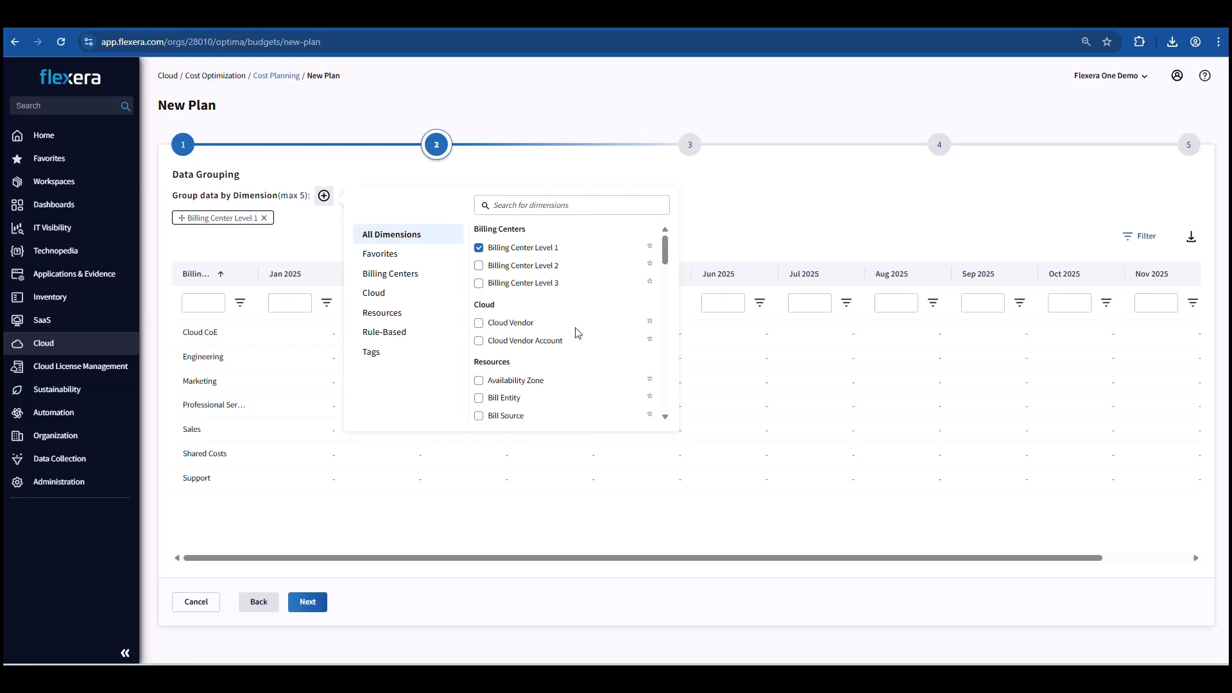
{"action": "left_click", "coordinate": [479, 323]}
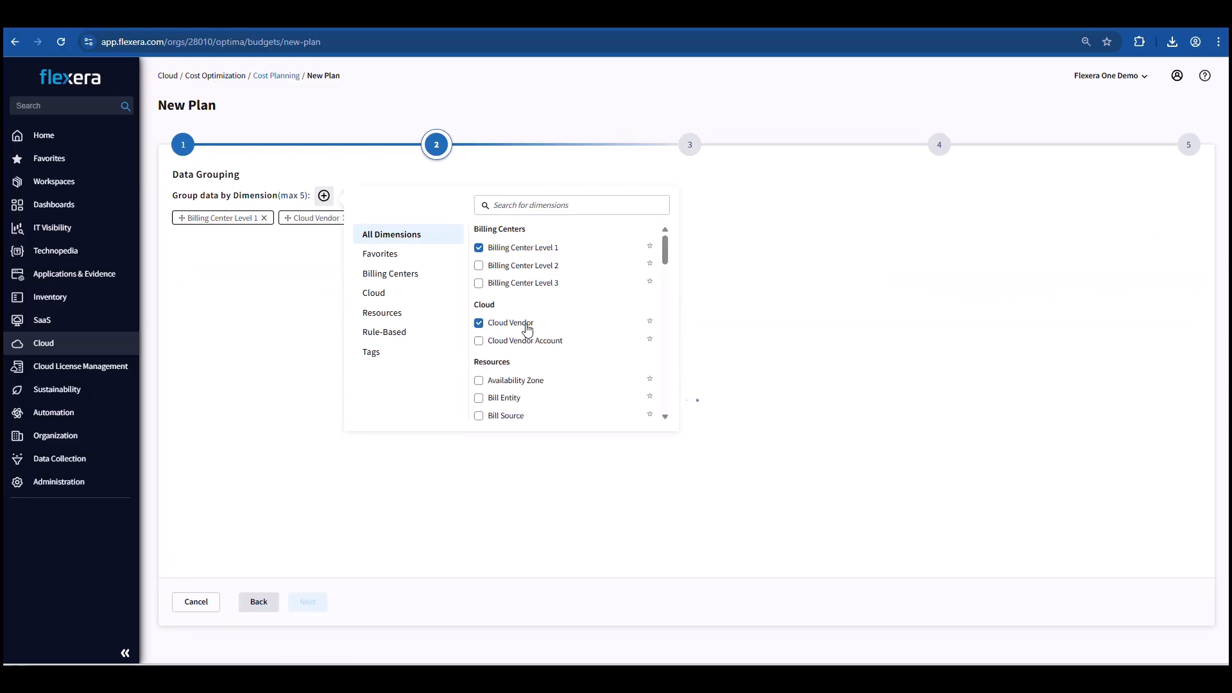
{"action": "left_click", "coordinate": [392, 162]}
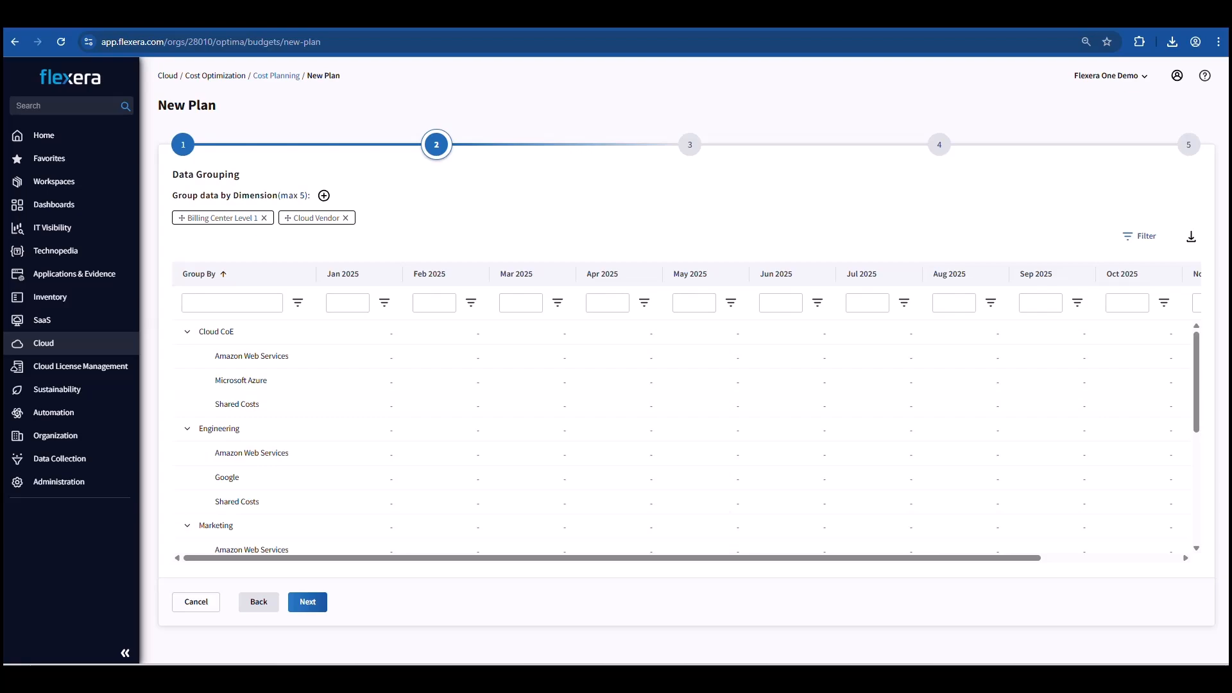
- Add a budget filter condition on the dimension Billing Center Level 1 with the Equals operator
{"action": "mouse_move", "coordinate": [29, 398]}
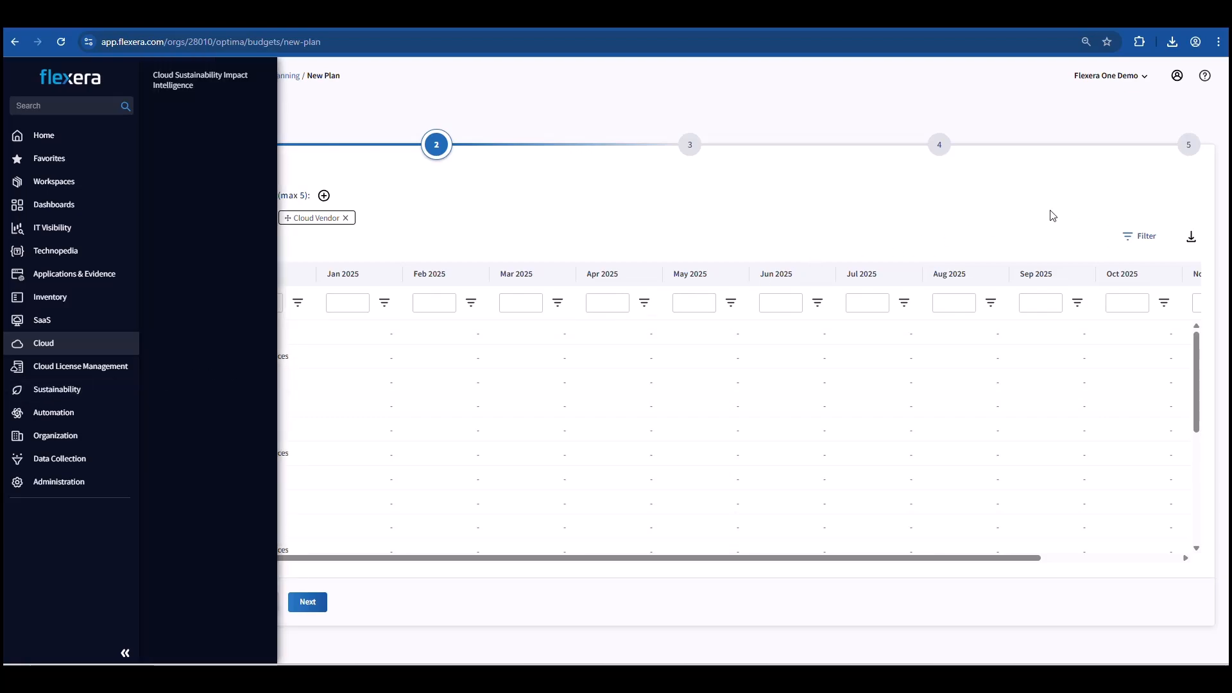
{"action": "left_click", "coordinate": [1137, 237]}
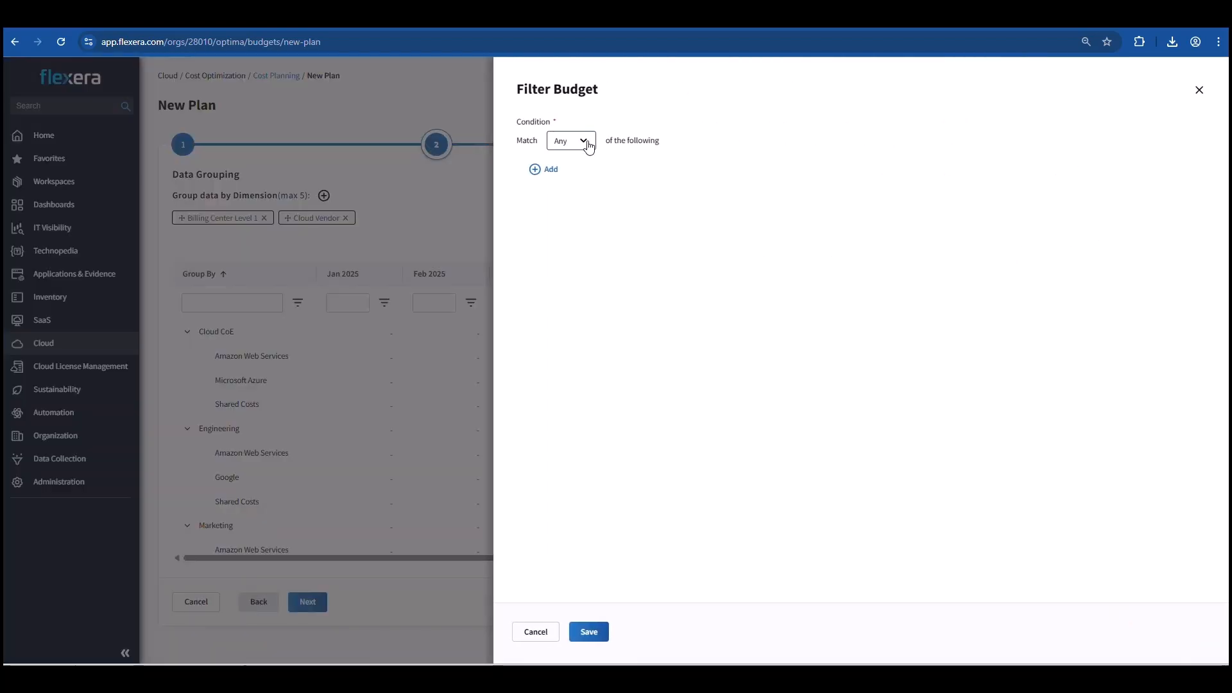
{"action": "left_click", "coordinate": [549, 171]}
{"action": "left_click", "coordinate": [560, 193]}
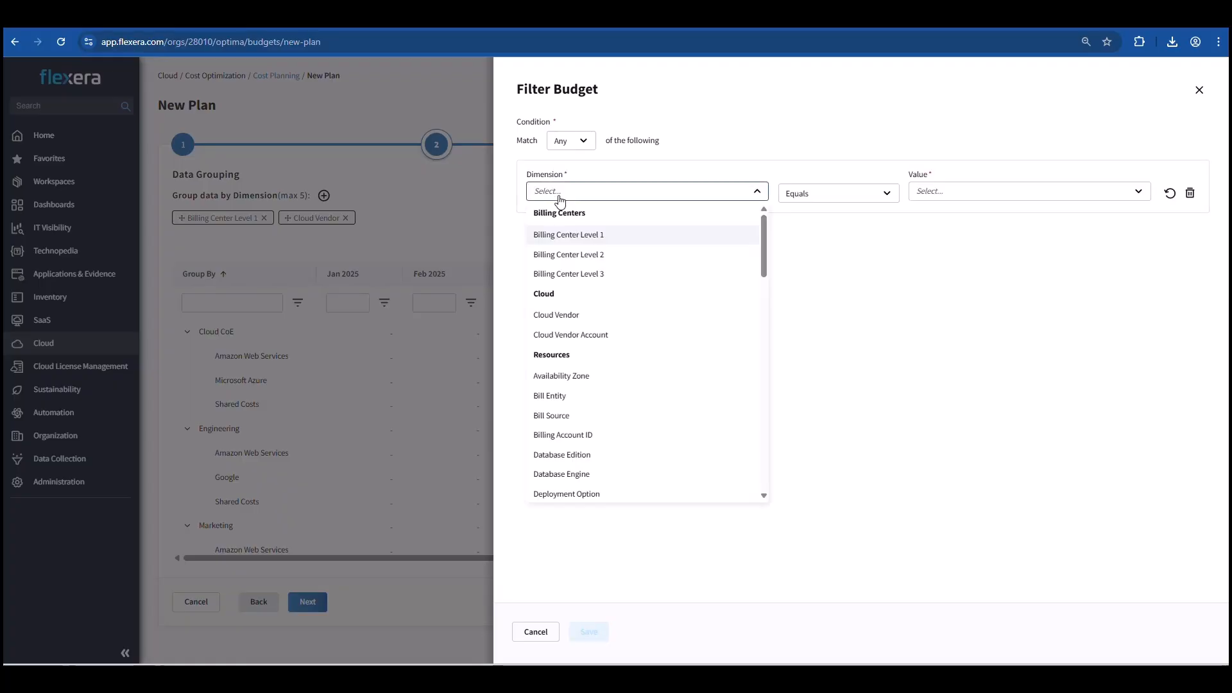
{"action": "left_click", "coordinate": [560, 236]}
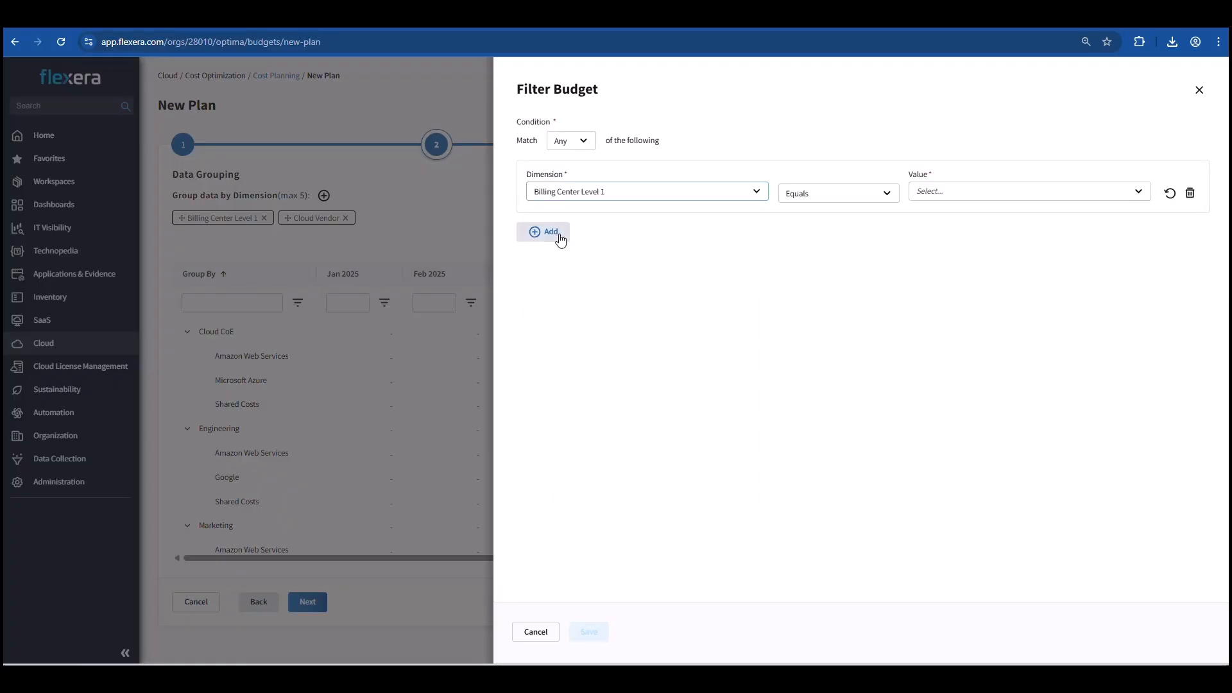
{"action": "left_click", "coordinate": [878, 201]}
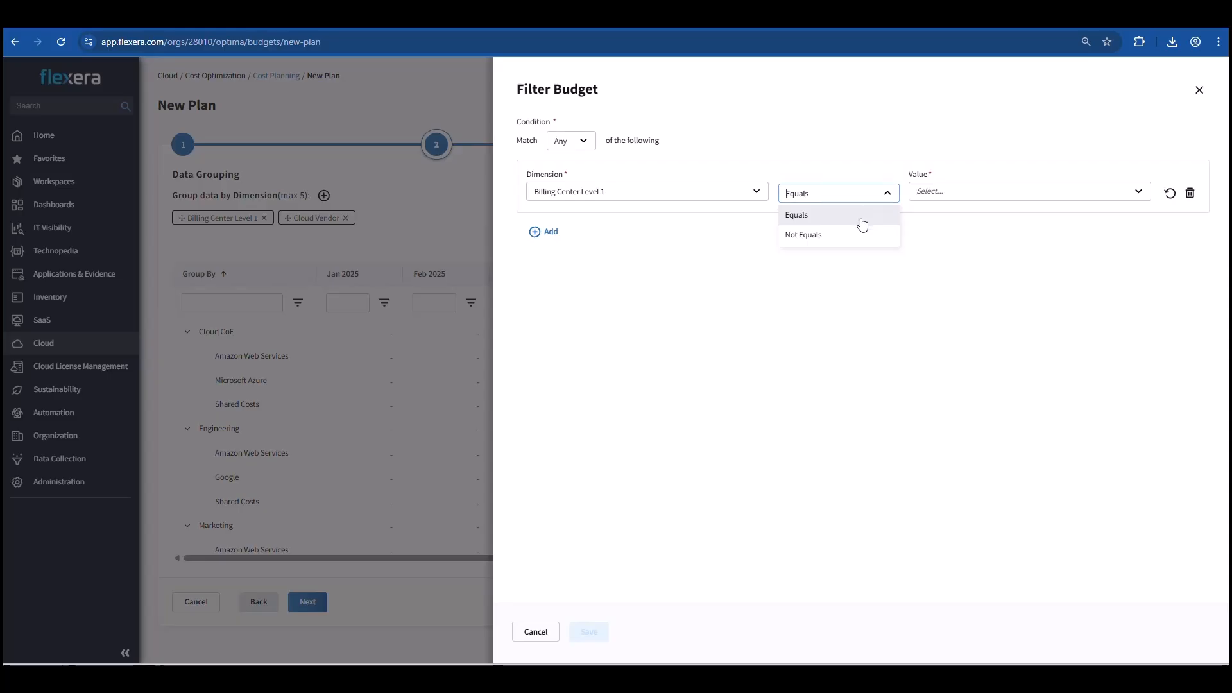
{"action": "left_click", "coordinate": [864, 221]}
{"action": "left_click", "coordinate": [983, 191]}
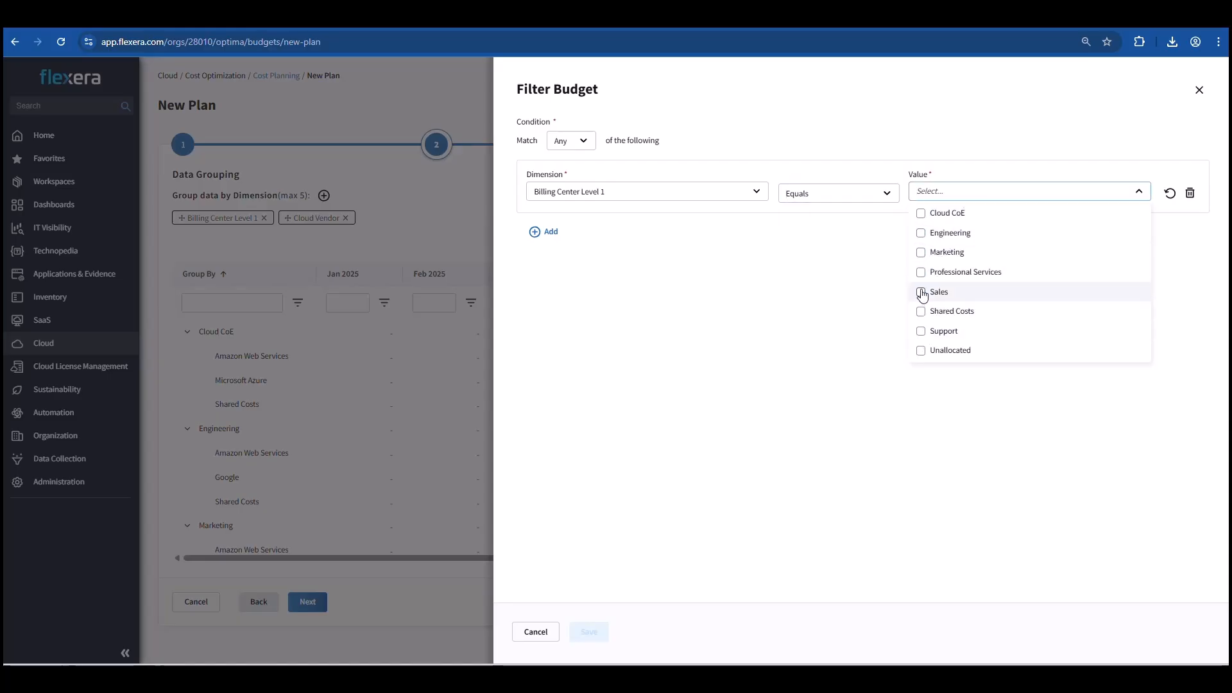
{"action": "left_click", "coordinate": [888, 240]}
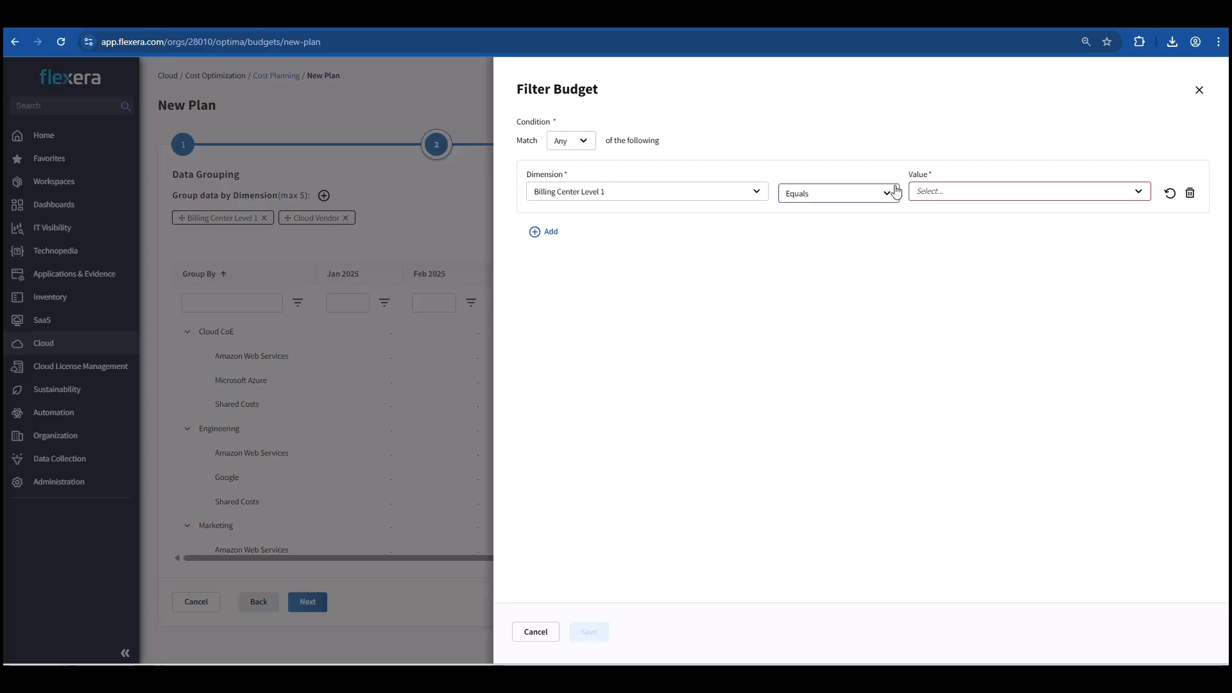
{"action": "left_click", "coordinate": [888, 191]}
{"action": "left_click", "coordinate": [851, 234]}
{"action": "left_click", "coordinate": [946, 192]}
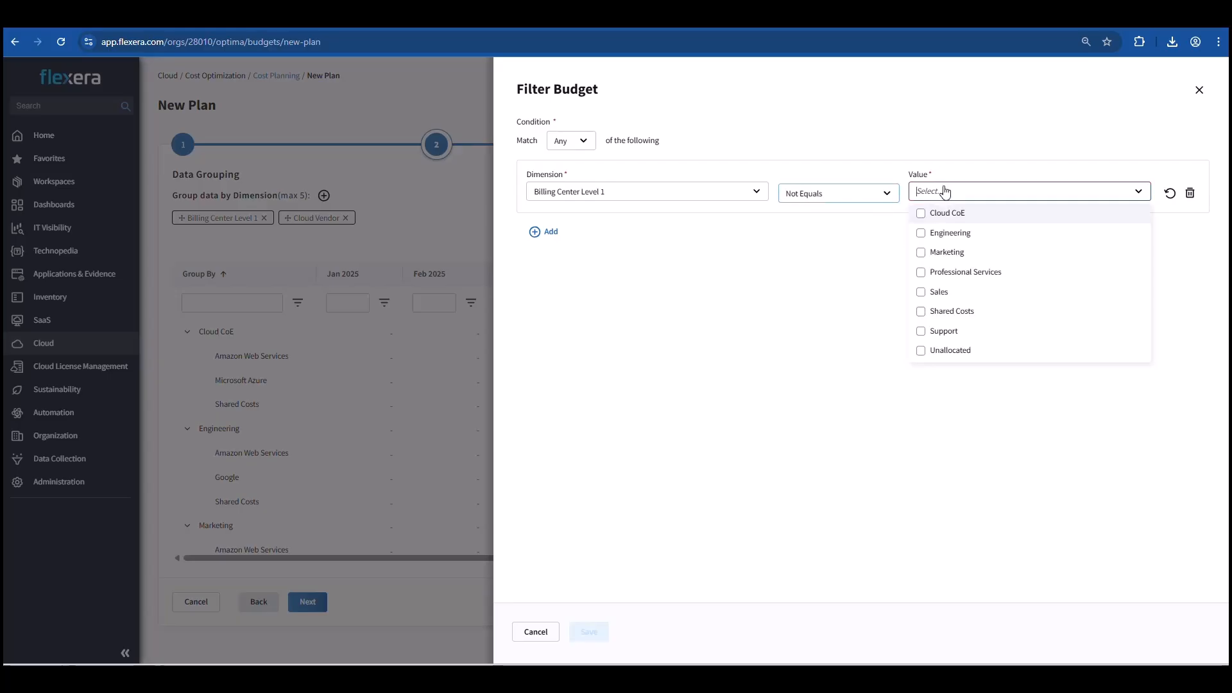
{"action": "left_click", "coordinate": [875, 192]}
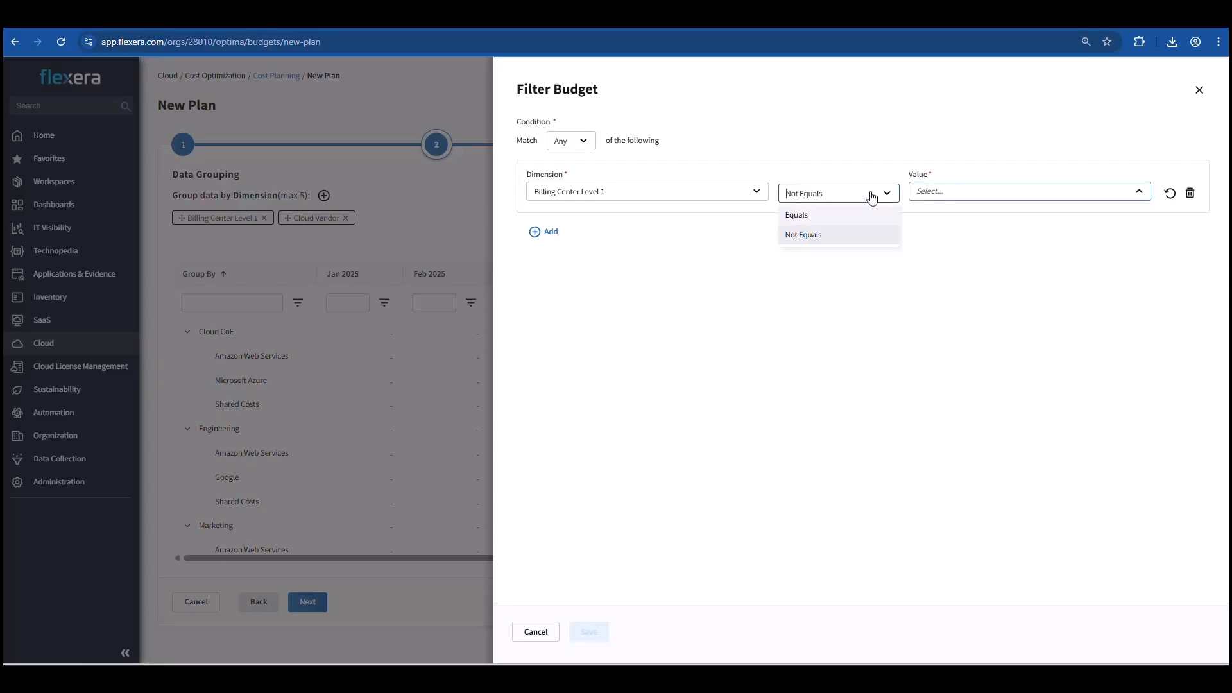
{"action": "left_click", "coordinate": [846, 217]}
- Set the filter condition's value to Engineering and save the budget filter
{"action": "left_click", "coordinate": [949, 191]}
{"action": "left_click", "coordinate": [921, 234]}
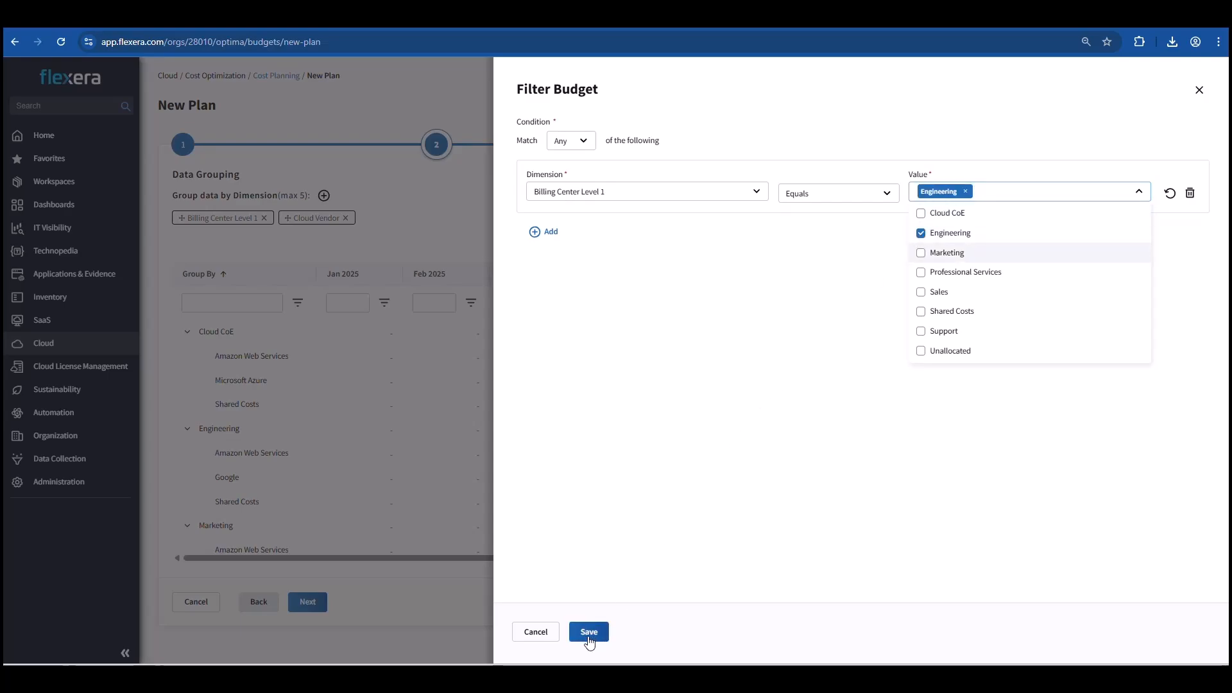
{"action": "left_click", "coordinate": [589, 635]}
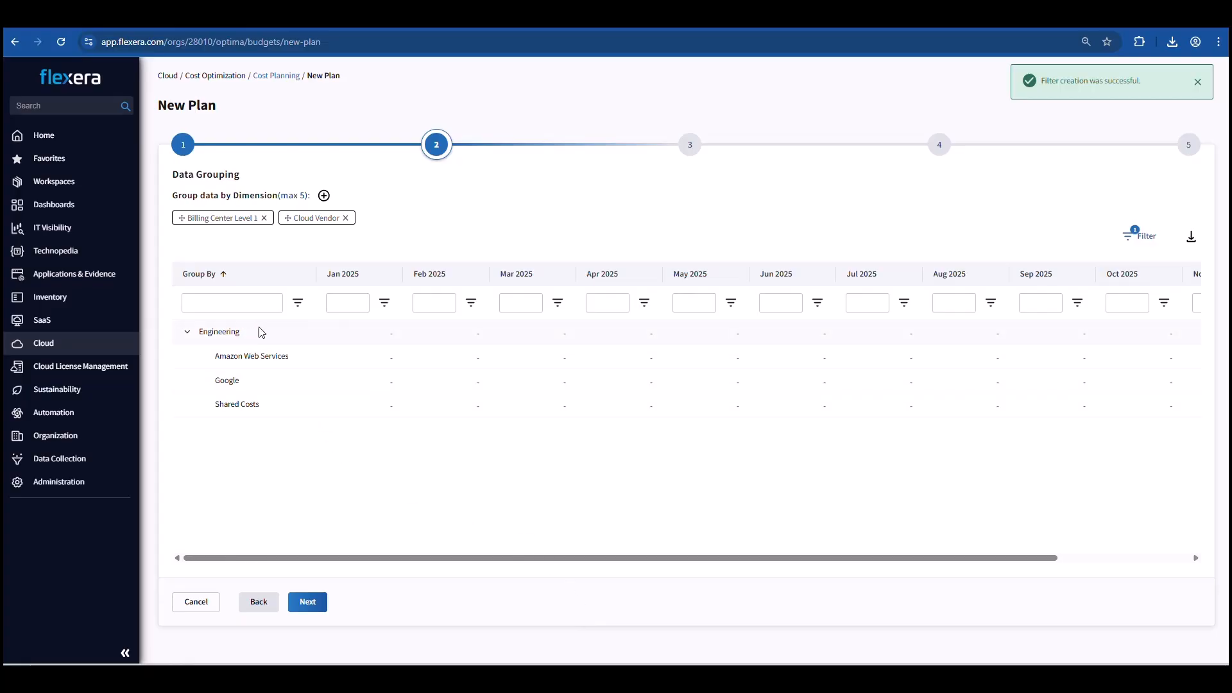
- Widen the Group By column and confirm the plan's grouping and date configuration to reach the project forecast
{"action": "left_click_drag", "start_coordinate": [314, 285], "coordinate": [343, 286]}
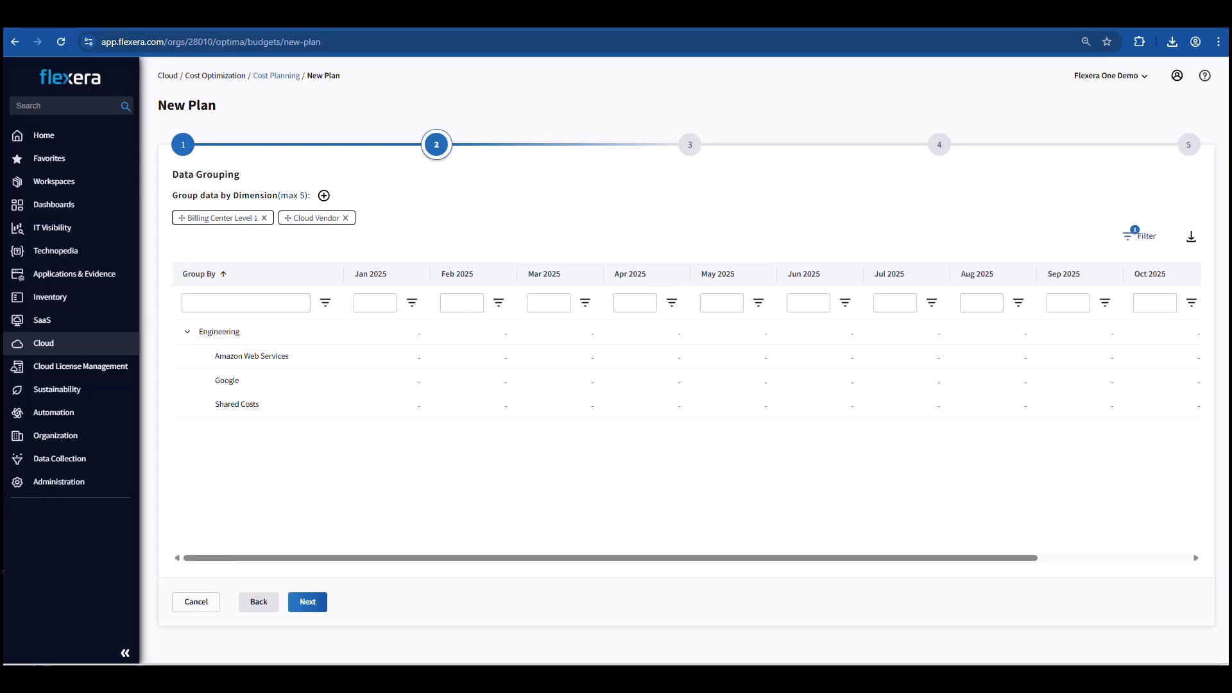
{"action": "left_click", "coordinate": [306, 603]}
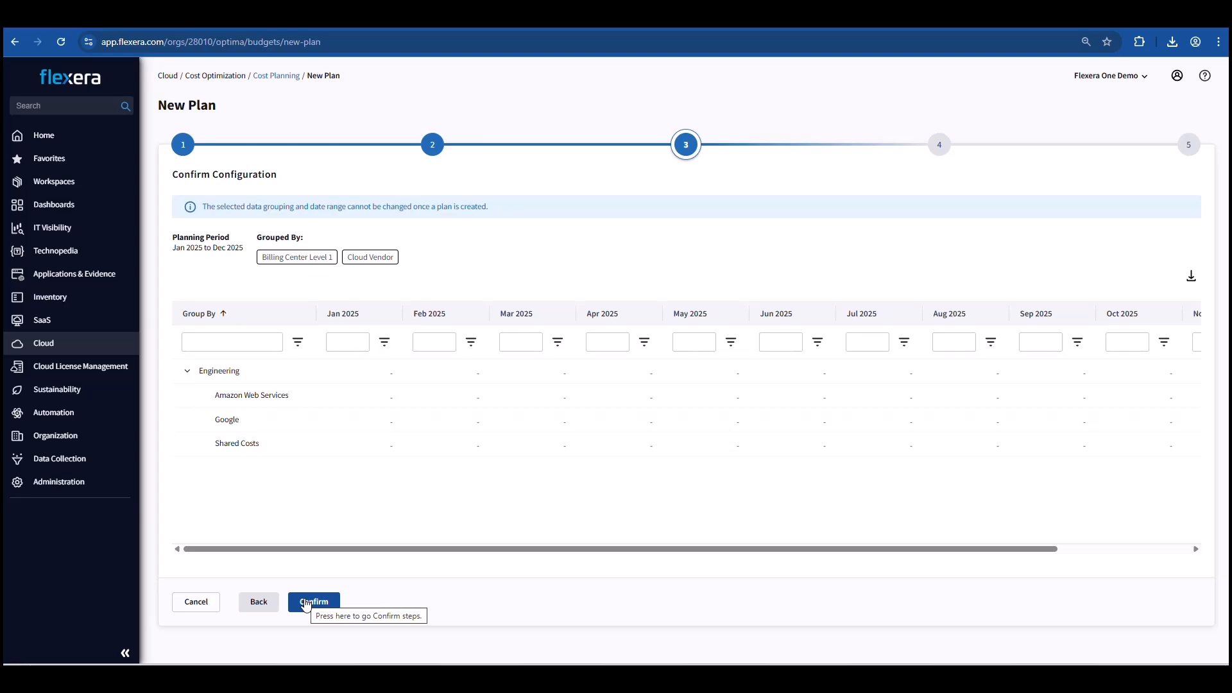
{"action": "left_click", "coordinate": [306, 604]}
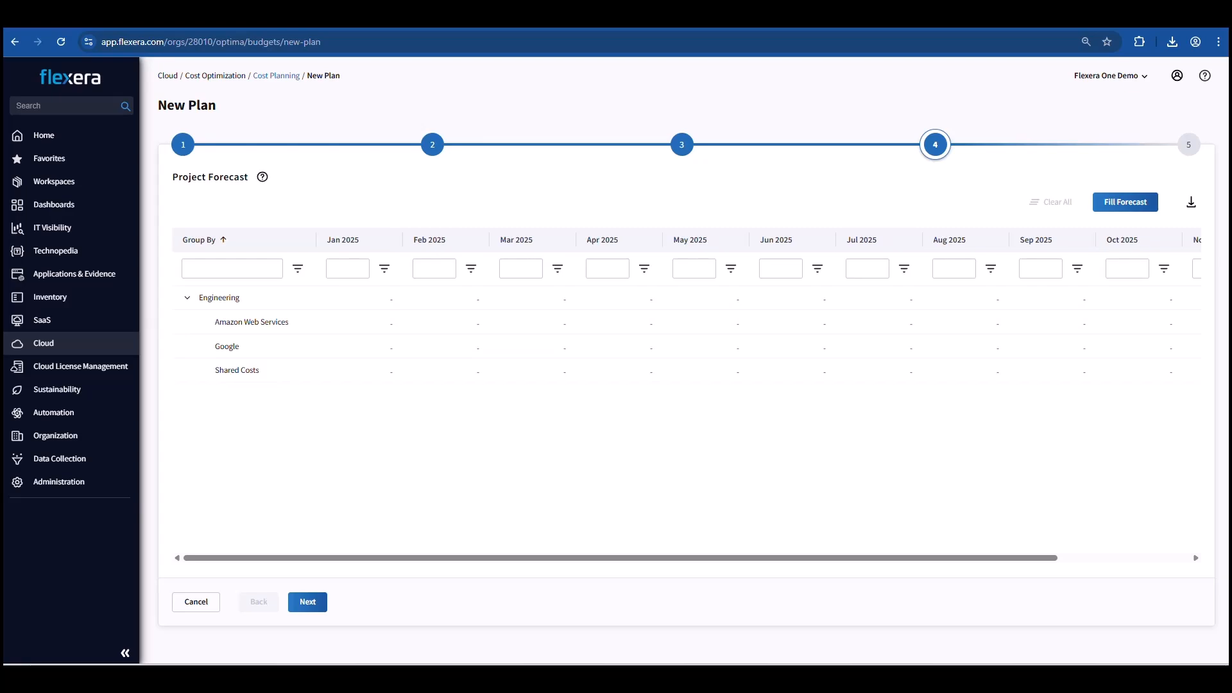
- Set the Feb 2025 forecast for Shared Costs under Engineering to 10000
{"action": "double_click", "coordinate": [484, 372]}
{"action": "type", "text": "1"}
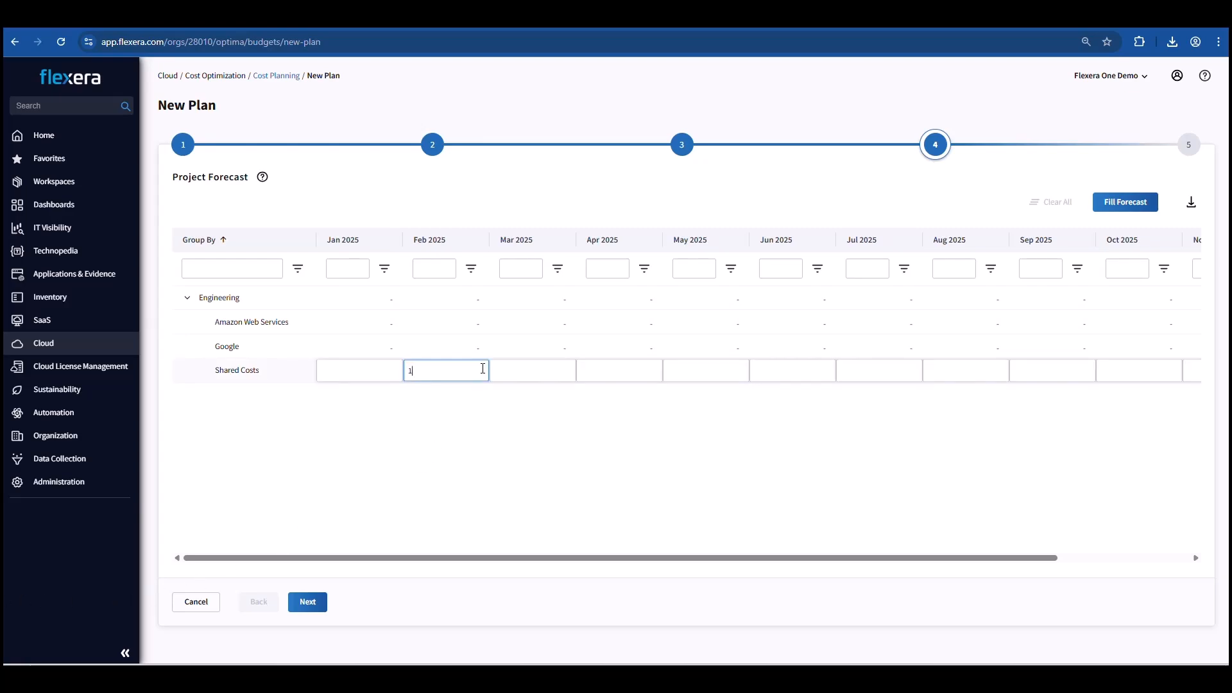
{"action": "type", "text": "0000"}
{"action": "left_click", "coordinate": [545, 414]}
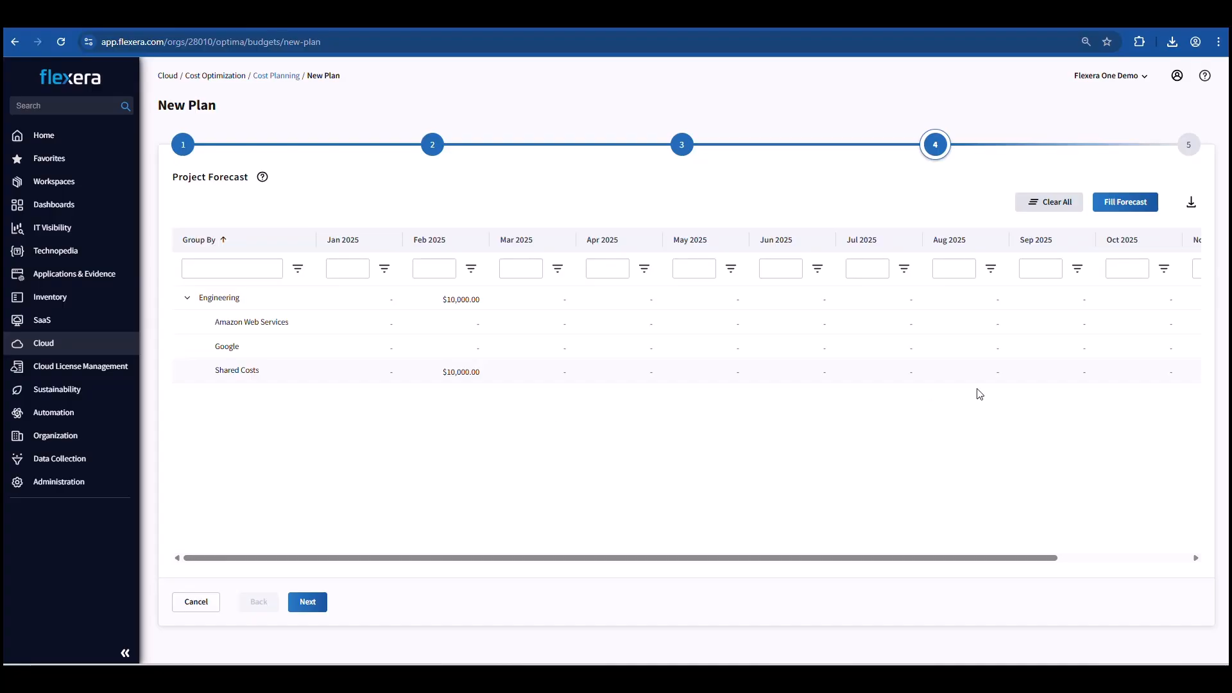
- Fill the project forecast from historical data with a 24-month lookback, overwriting the existing forecast, and continue to the budget definition
{"action": "left_click", "coordinate": [1143, 203]}
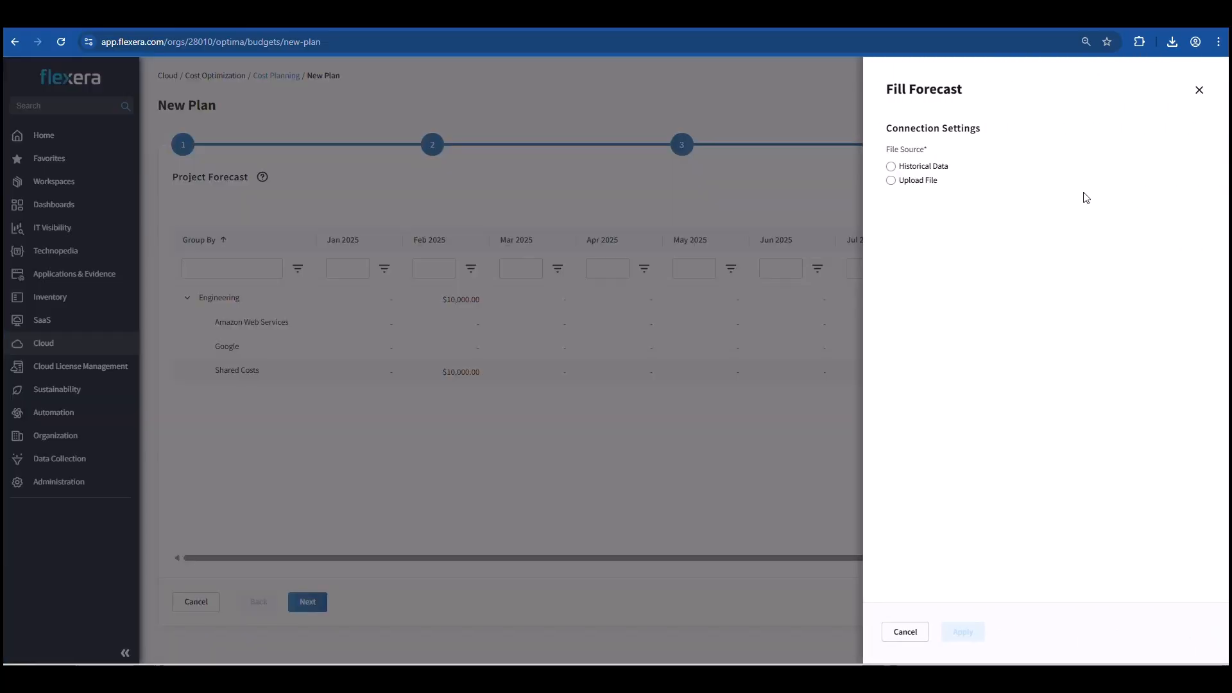
{"action": "left_click", "coordinate": [949, 172]}
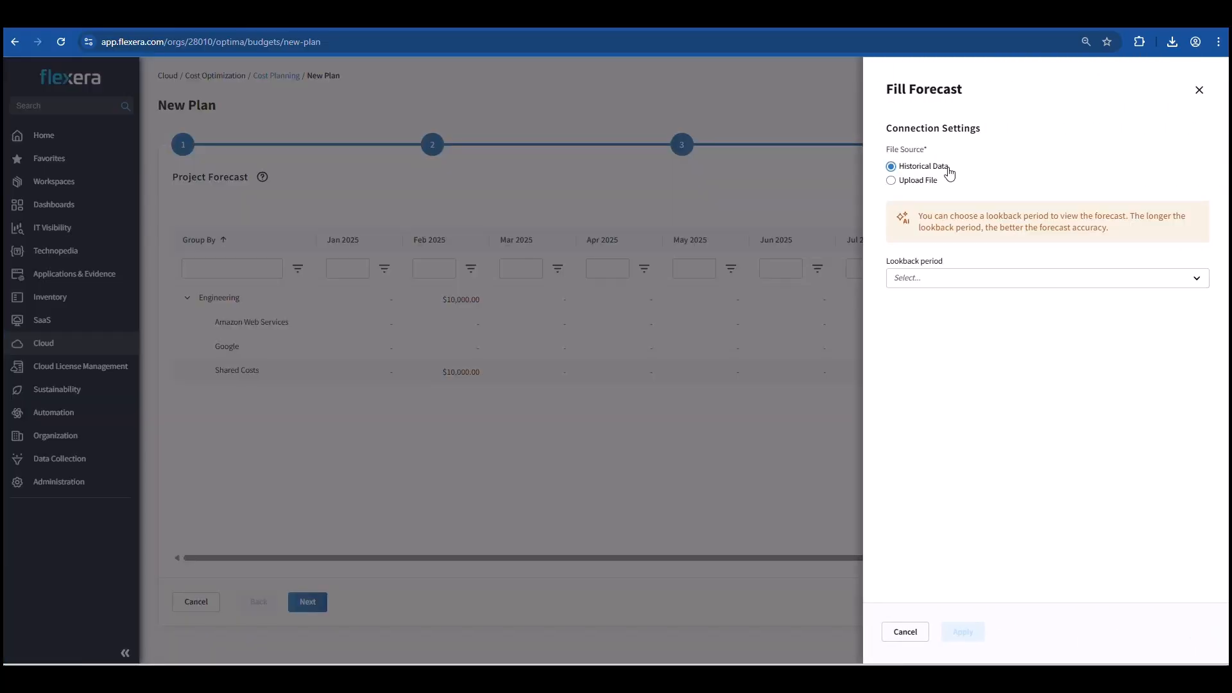
{"action": "left_click", "coordinate": [934, 283]}
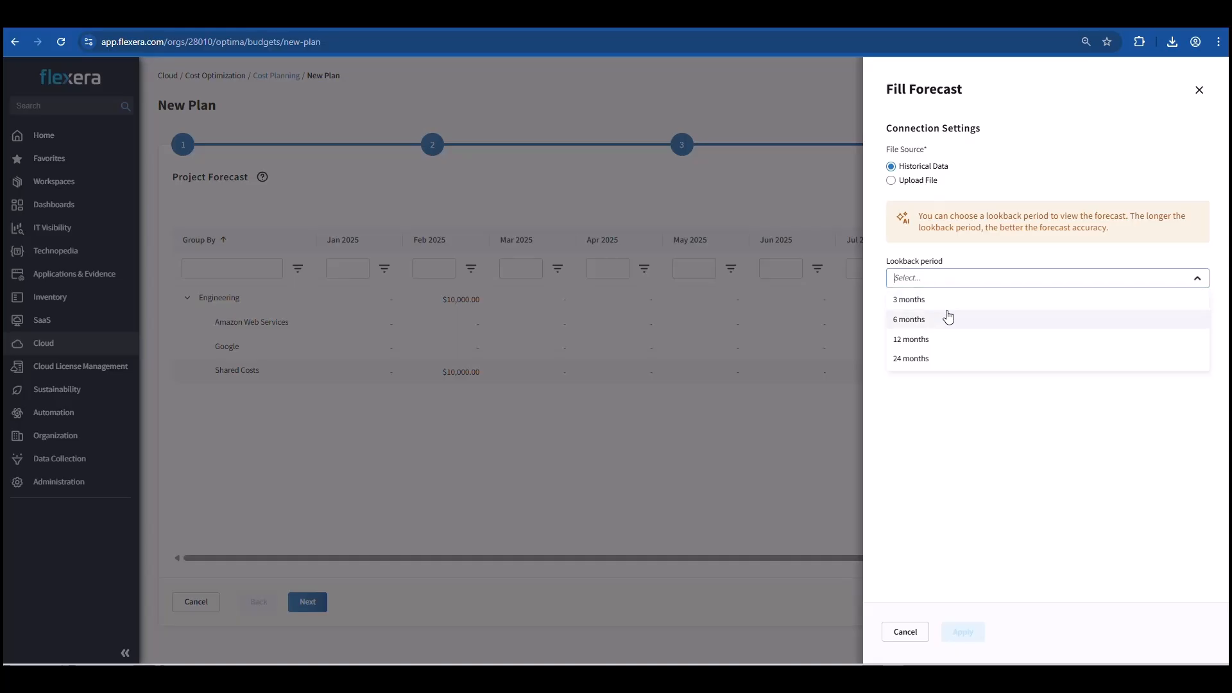
{"action": "left_click", "coordinate": [950, 364]}
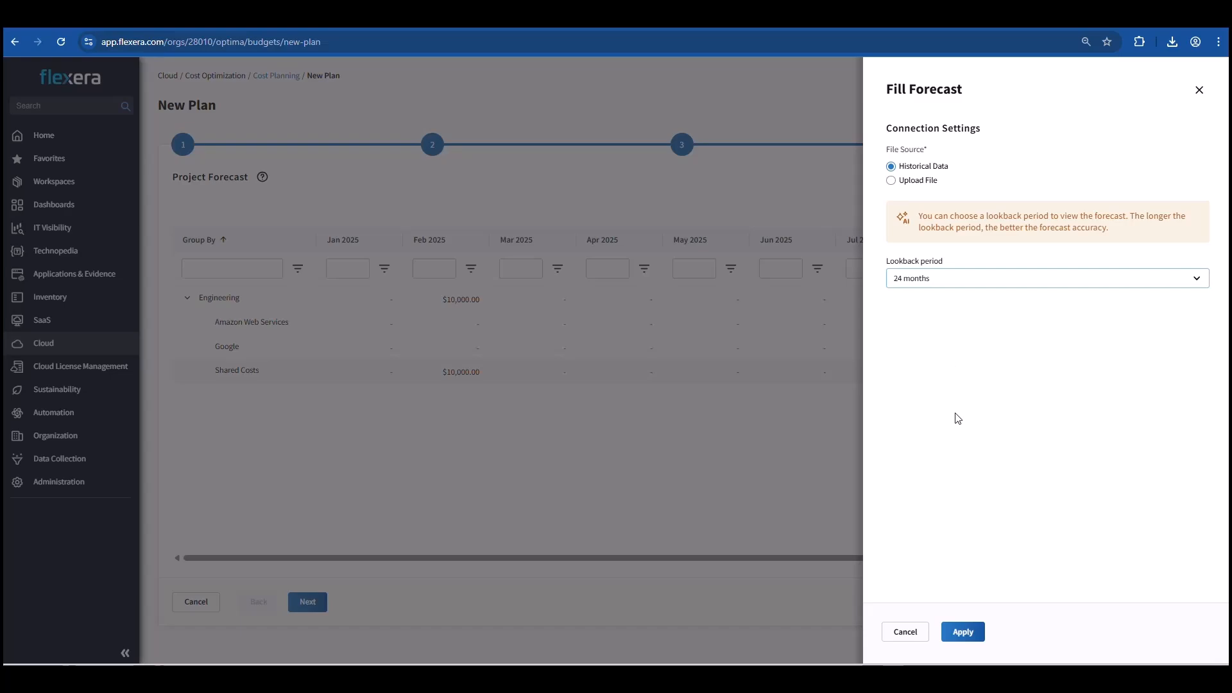
{"action": "left_click", "coordinate": [968, 632]}
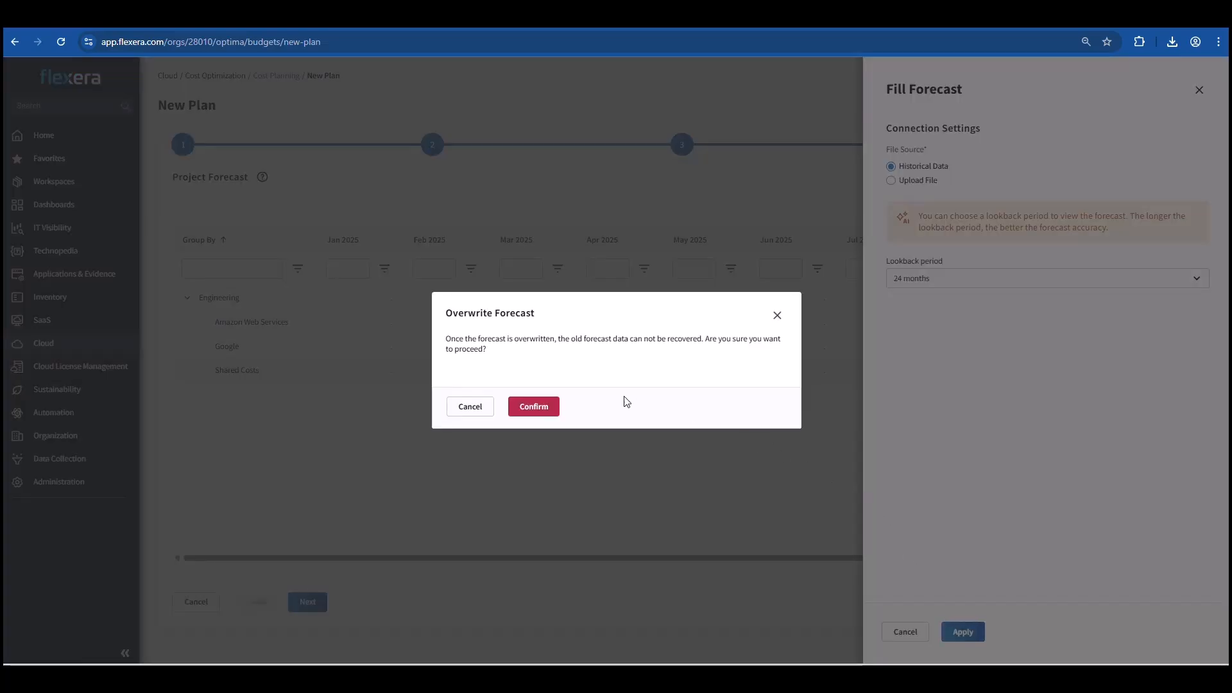
{"action": "left_click", "coordinate": [535, 408]}
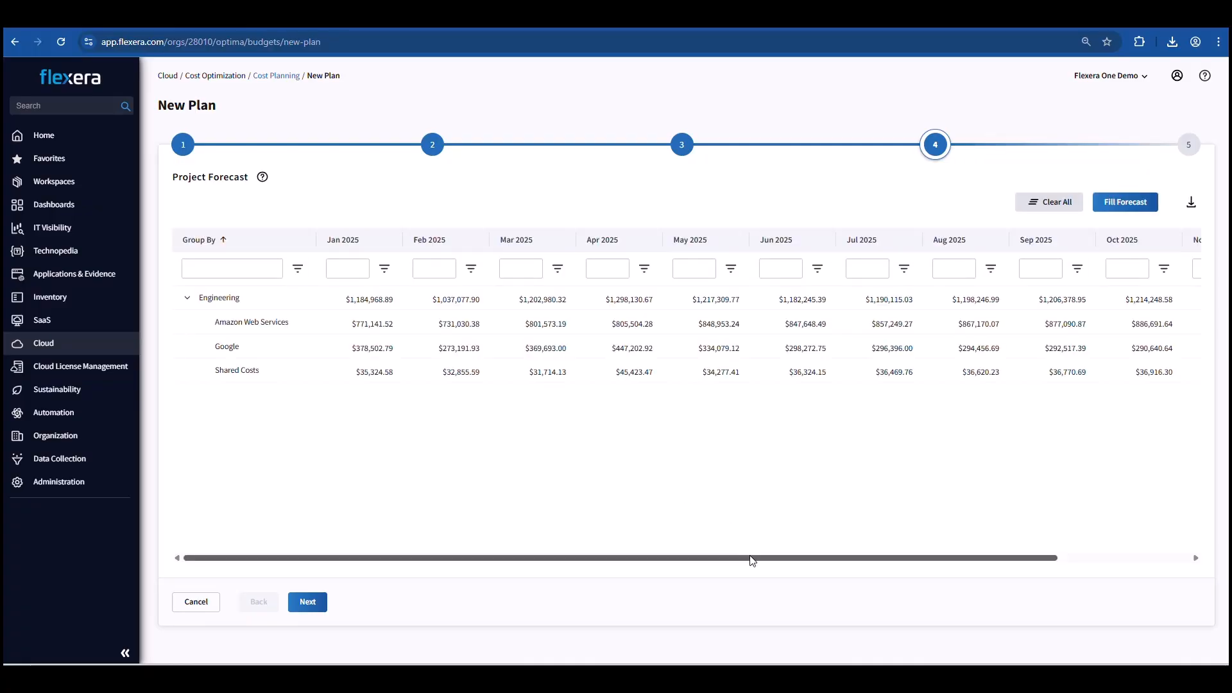
{"action": "left_click_drag", "start_coordinate": [753, 560], "coordinate": [927, 564]}
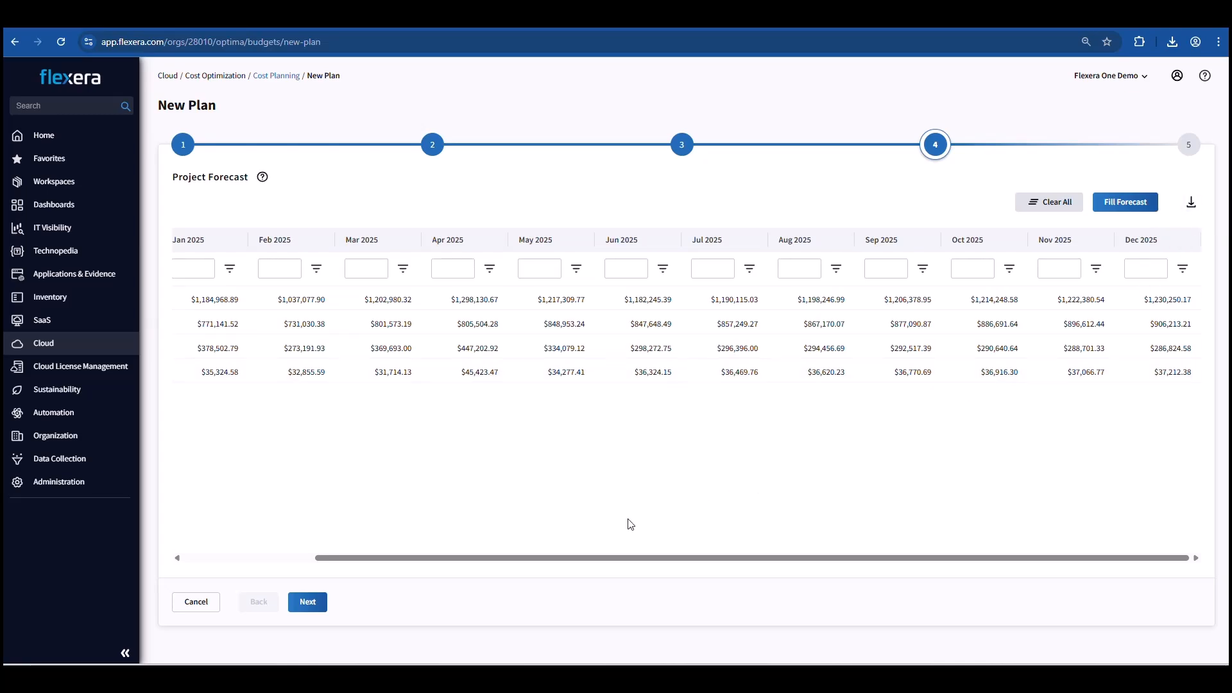
{"action": "left_click", "coordinate": [315, 607]}
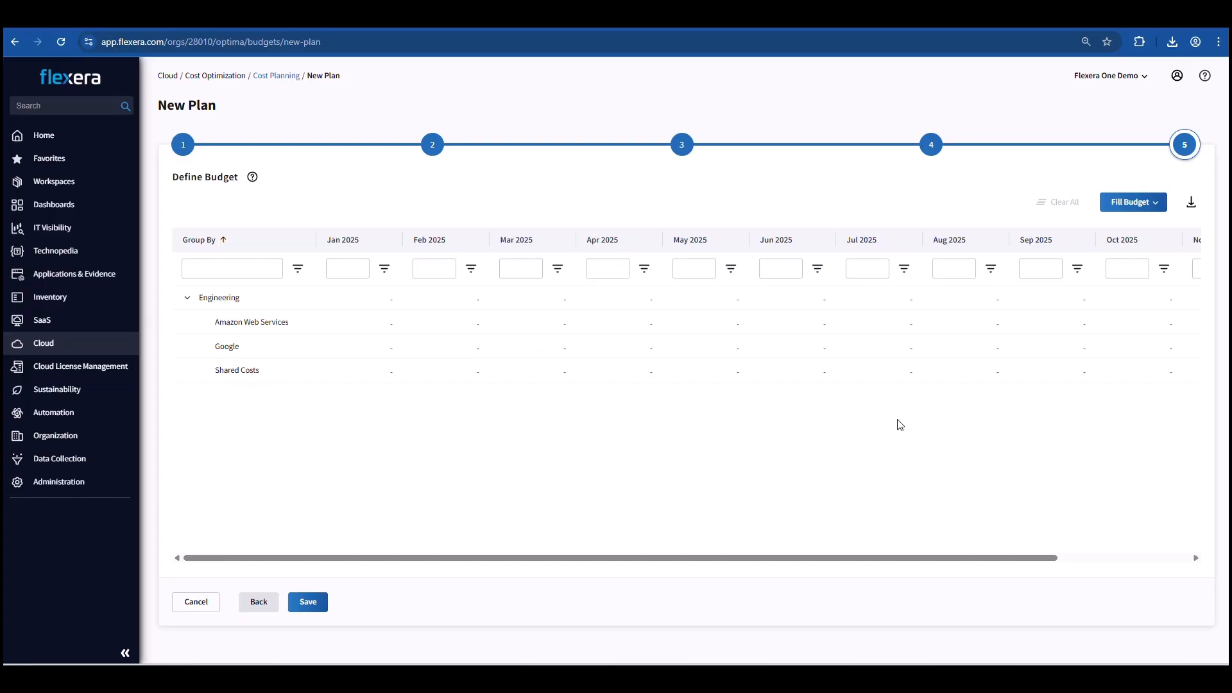
- Fill the plan's 2025 budget from an uploaded CSV file and save the new plan
{"action": "left_click", "coordinate": [1165, 208]}
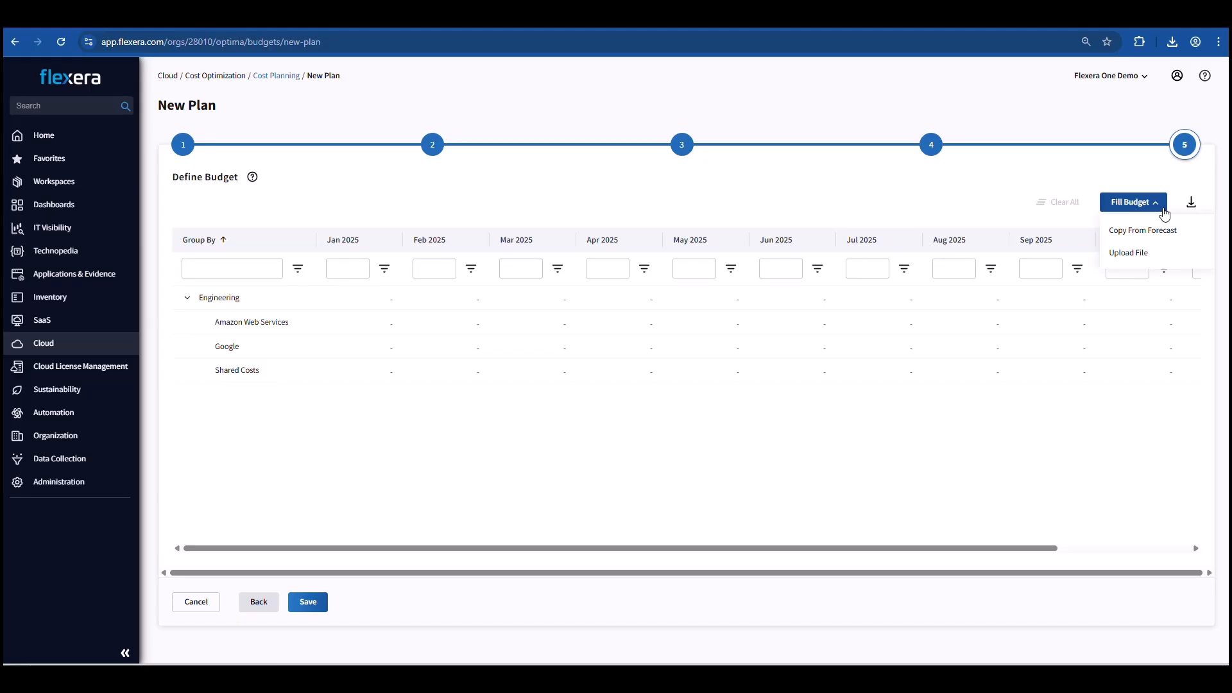
{"action": "left_click", "coordinate": [1151, 252]}
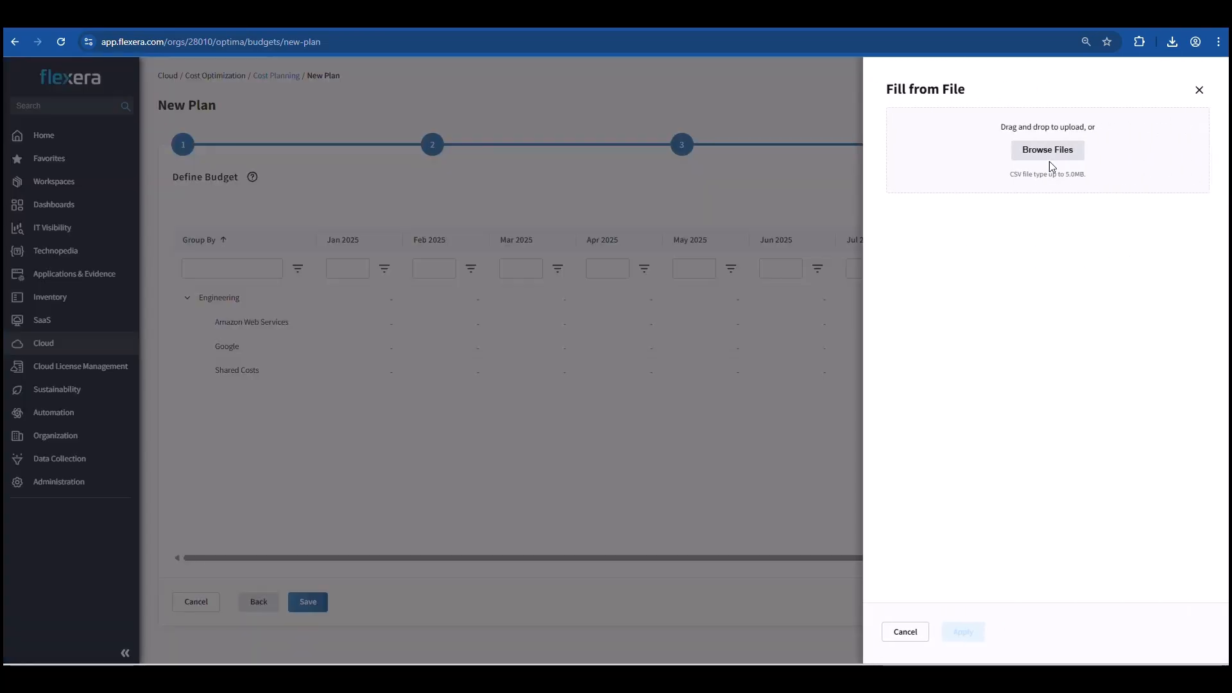
{"action": "left_click", "coordinate": [1000, 152]}
{"action": "left_click", "coordinate": [239, 125]}
{"action": "left_click", "coordinate": [379, 180]}
{"action": "left_click", "coordinate": [957, 626]}
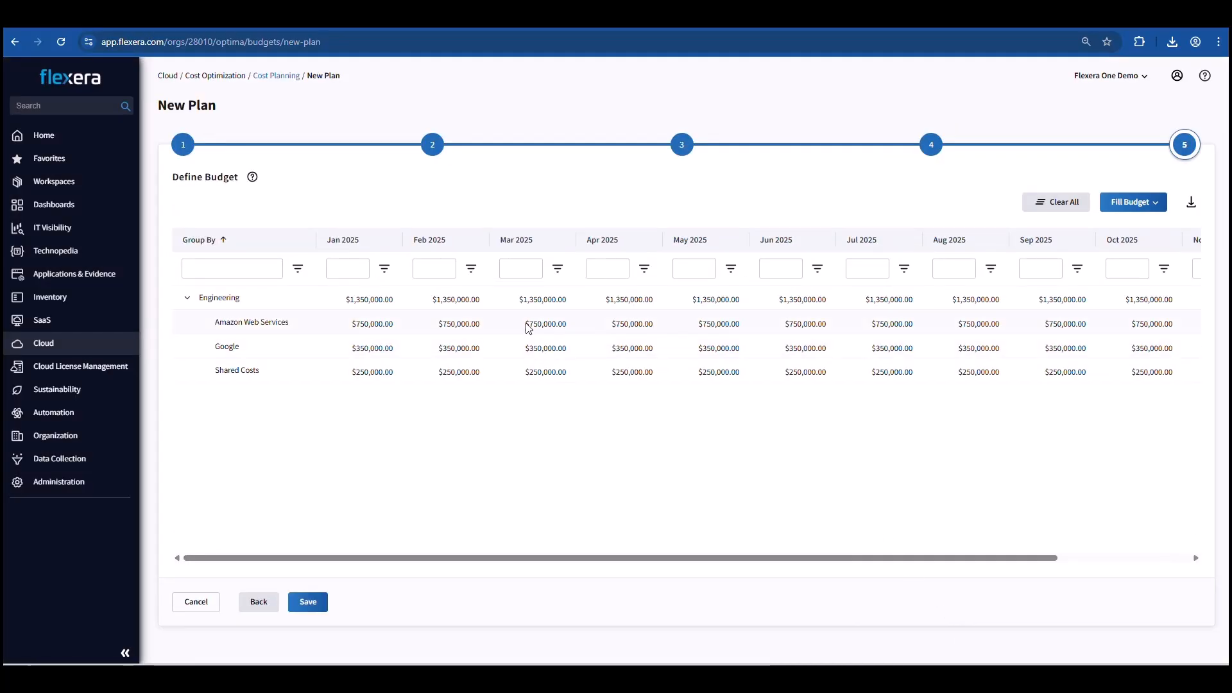
{"action": "left_click_drag", "start_coordinate": [723, 558], "coordinate": [902, 562]}
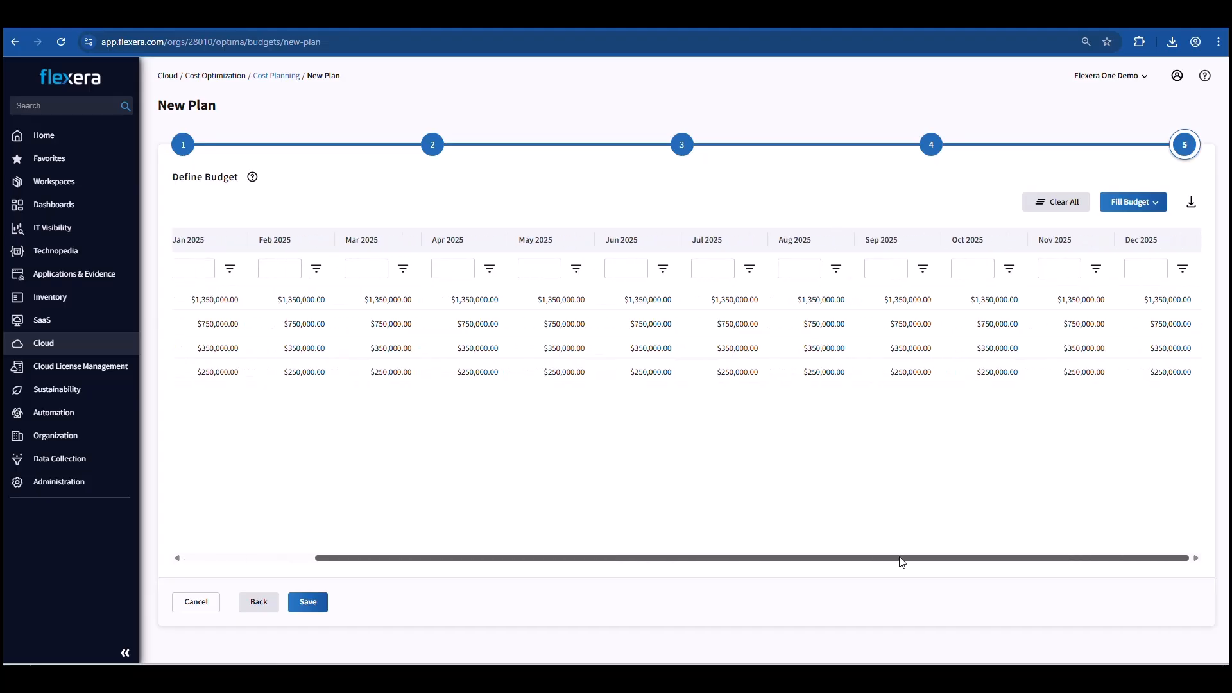
{"action": "left_click", "coordinate": [310, 604]}
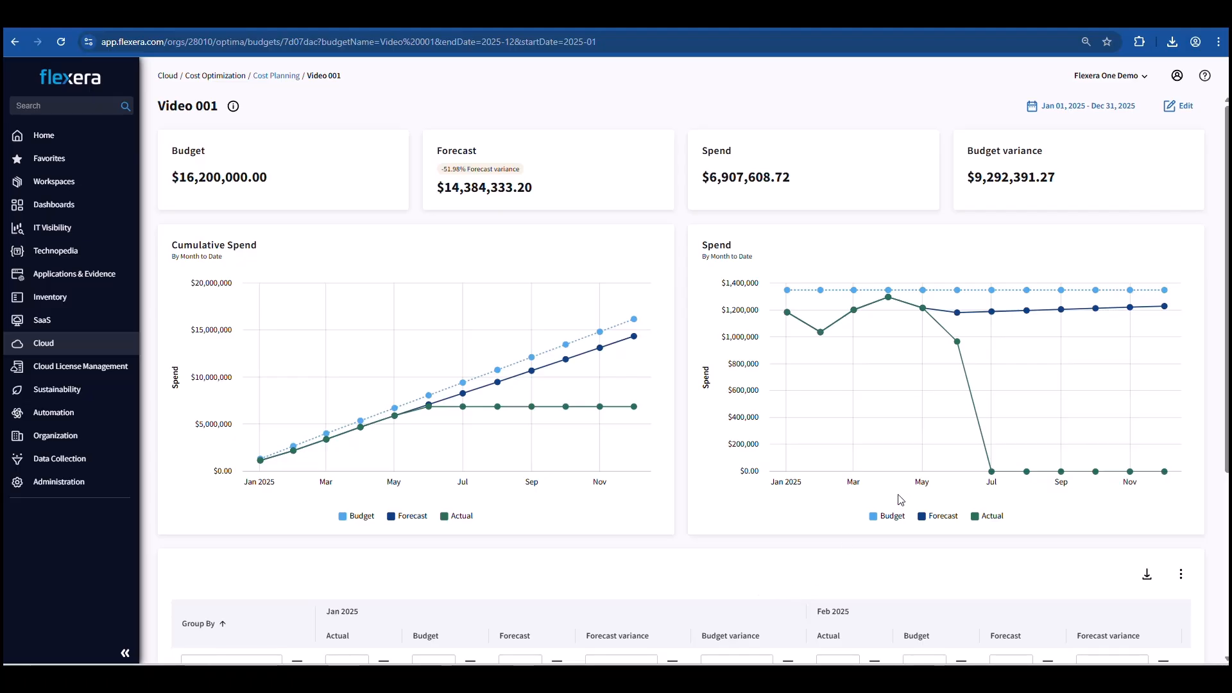
- Open the saved plan for editing, examine its details, forecast and budget, and close it without changes
{"action": "left_click", "coordinate": [1193, 111]}
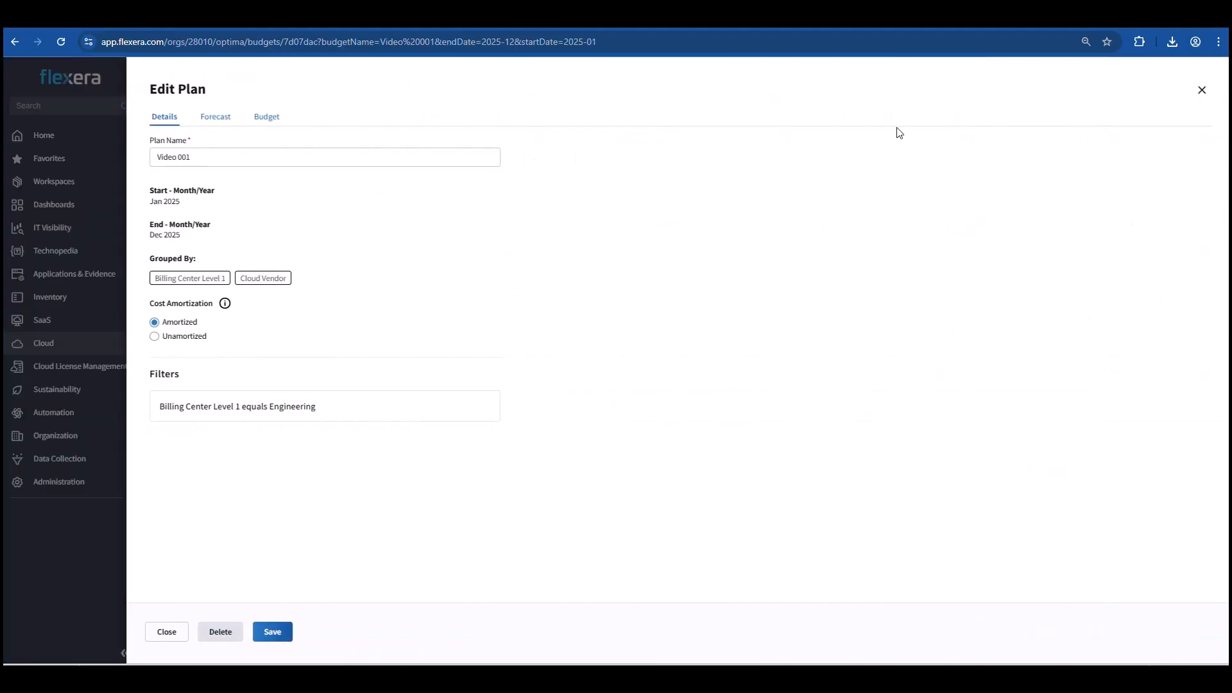
{"action": "left_click", "coordinate": [213, 122]}
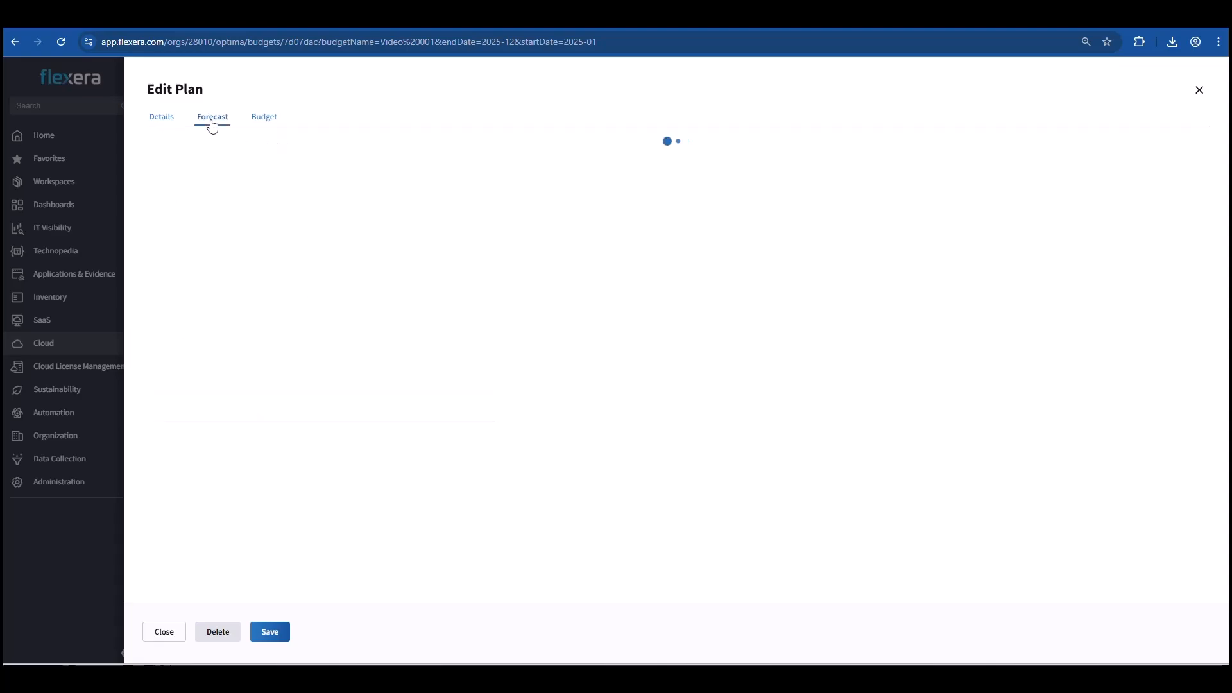
{"action": "left_click", "coordinate": [264, 122]}
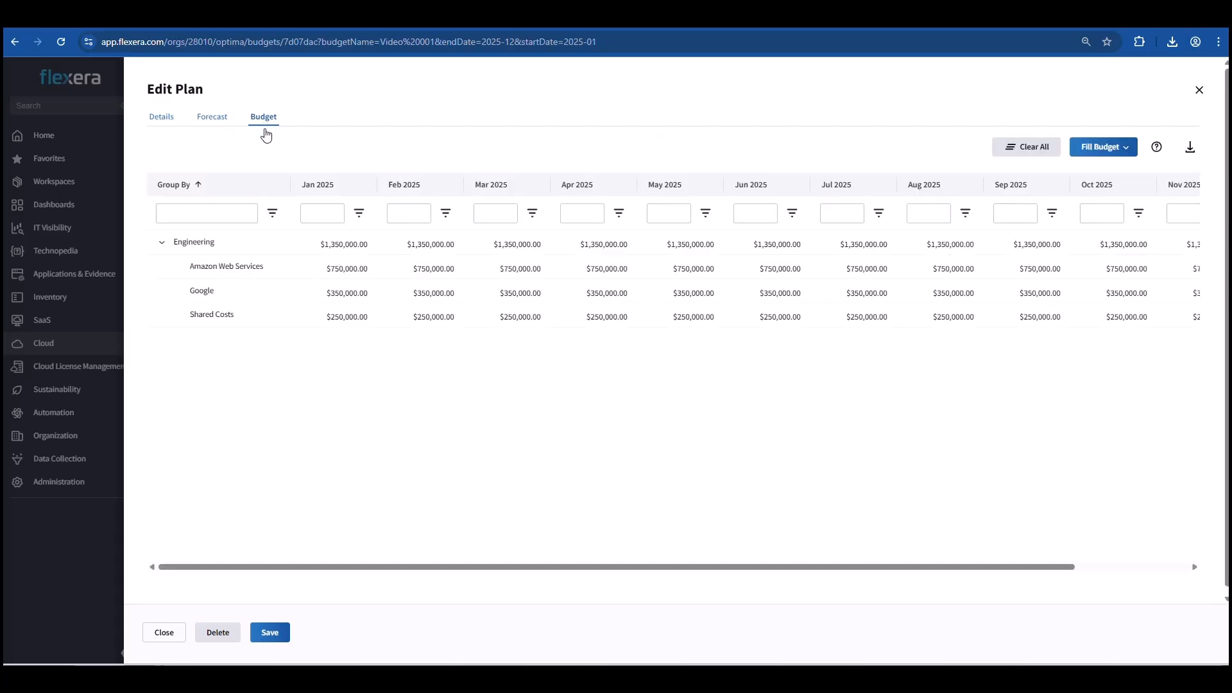
{"action": "left_click", "coordinate": [165, 636]}
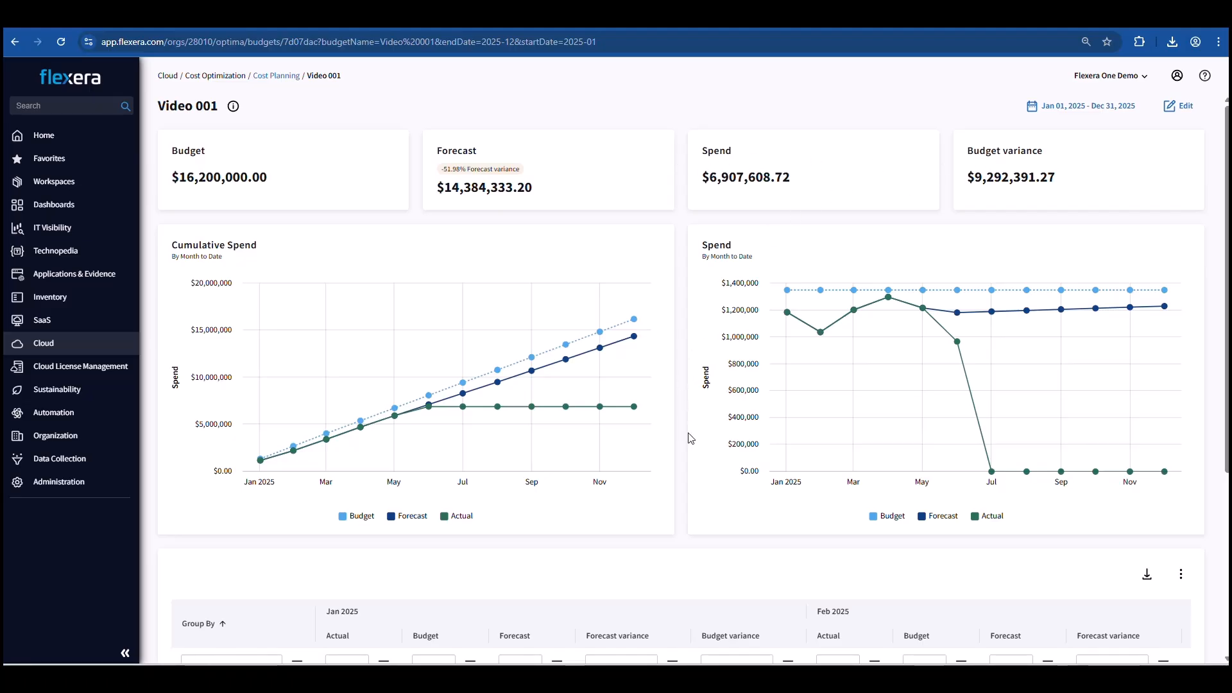
- Hide and restore the Budget, Forecast and Actual series one after another in the monthly Spend chart
{"action": "left_click", "coordinate": [876, 524]}
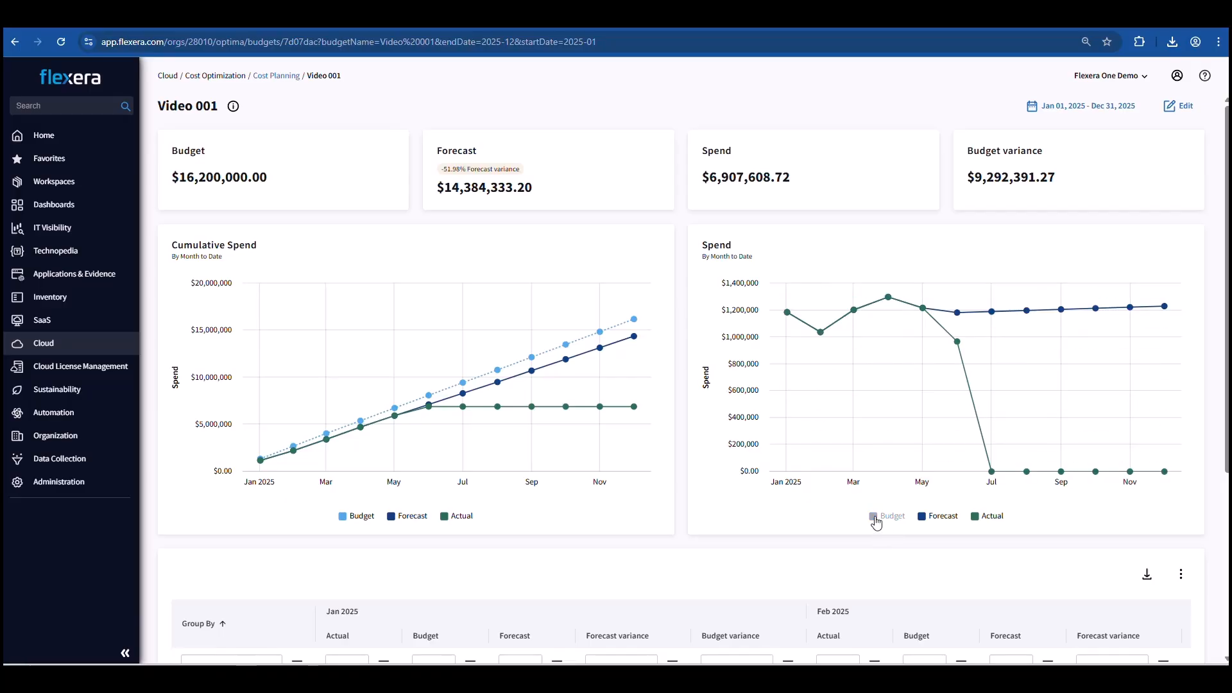
{"action": "left_click", "coordinate": [877, 521]}
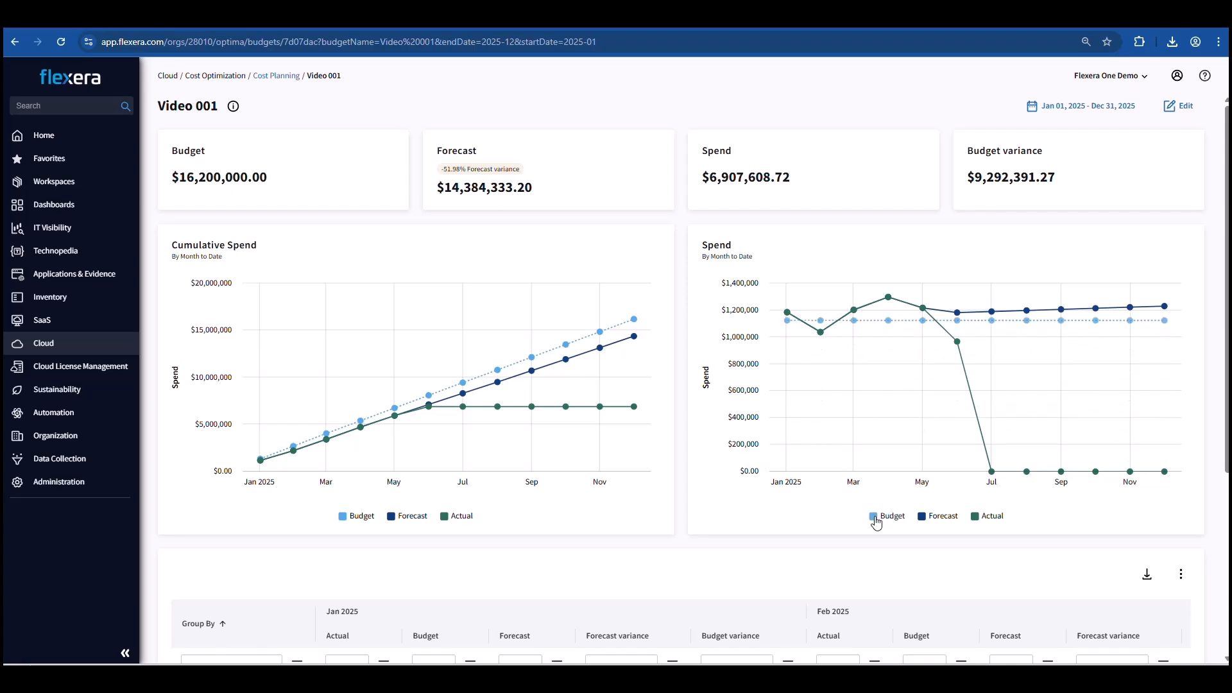
{"action": "left_click", "coordinate": [921, 520]}
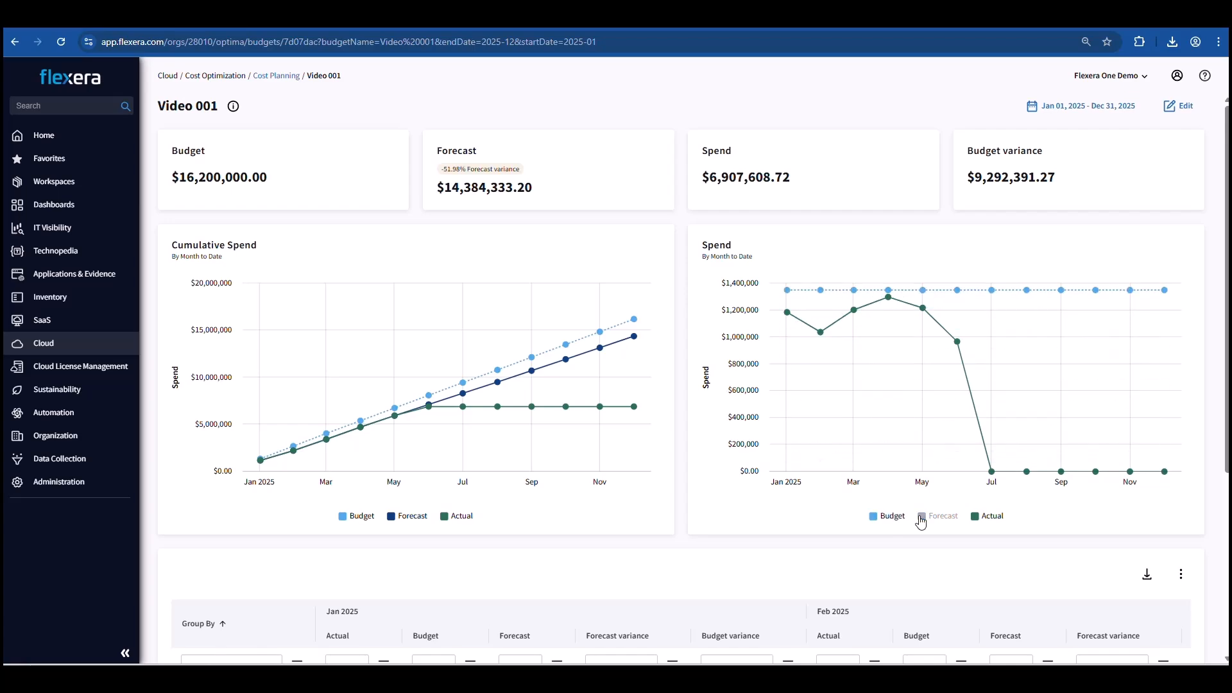
{"action": "left_click", "coordinate": [922, 520]}
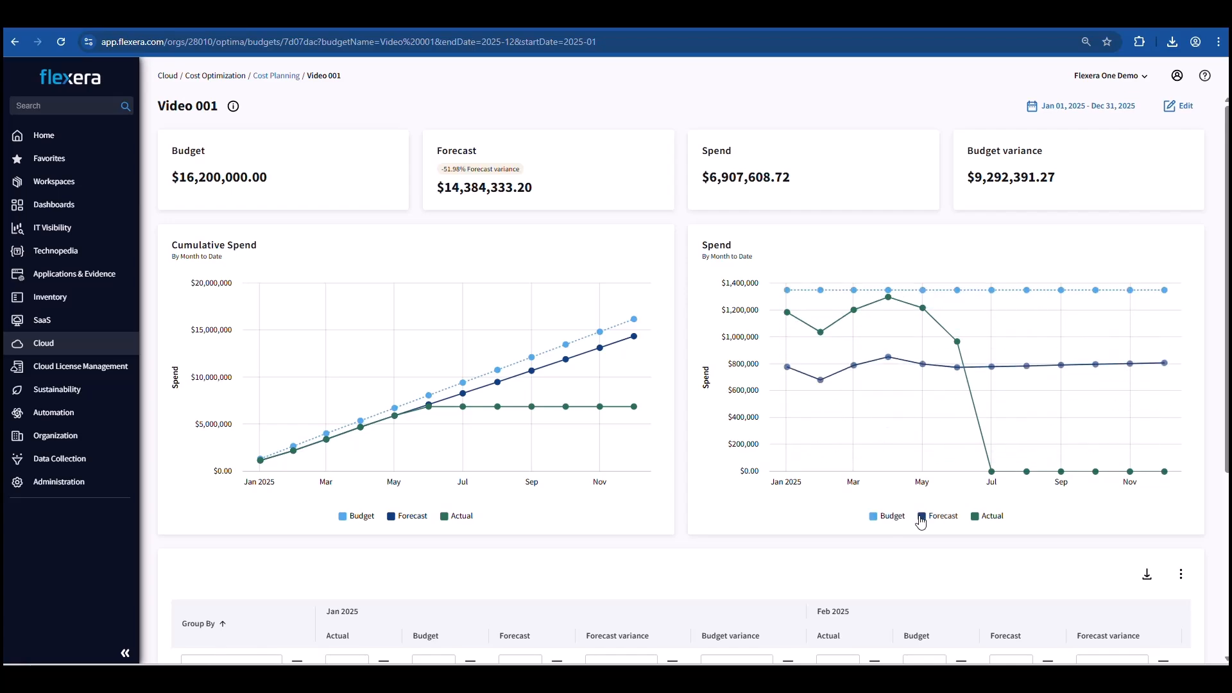
{"action": "left_click", "coordinate": [973, 522]}
{"action": "left_click", "coordinate": [974, 521]}
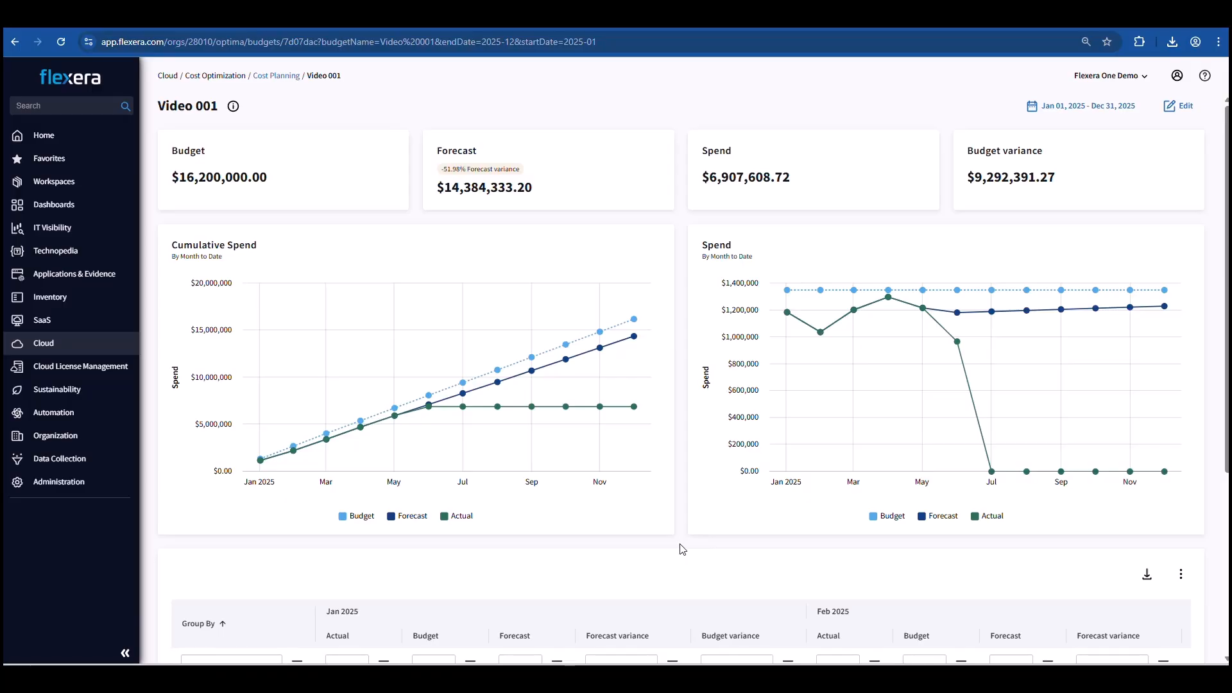
- Examine the monthly actual, budget, forecast and variance figures per cloud vendor in the plan's table
{"action": "scroll", "coordinate": [682, 548], "scroll_direction": "down", "scroll_amount": 4}
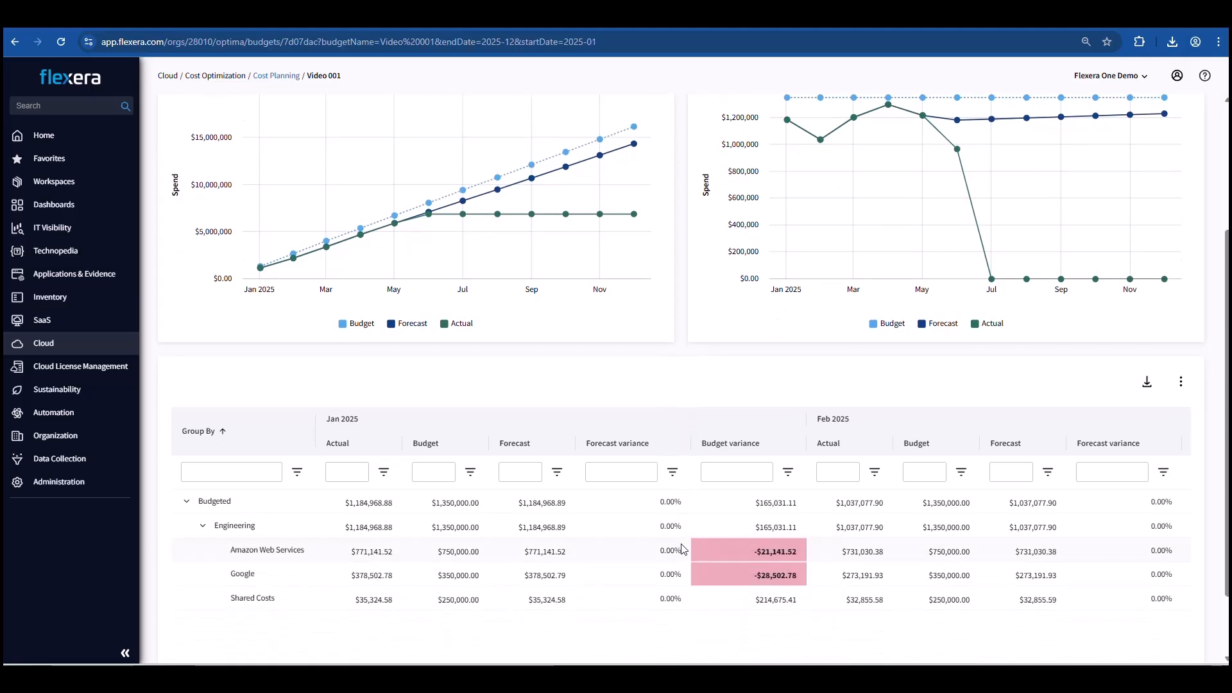
{"action": "scroll", "coordinate": [684, 550], "scroll_direction": "down", "scroll_amount": 1}
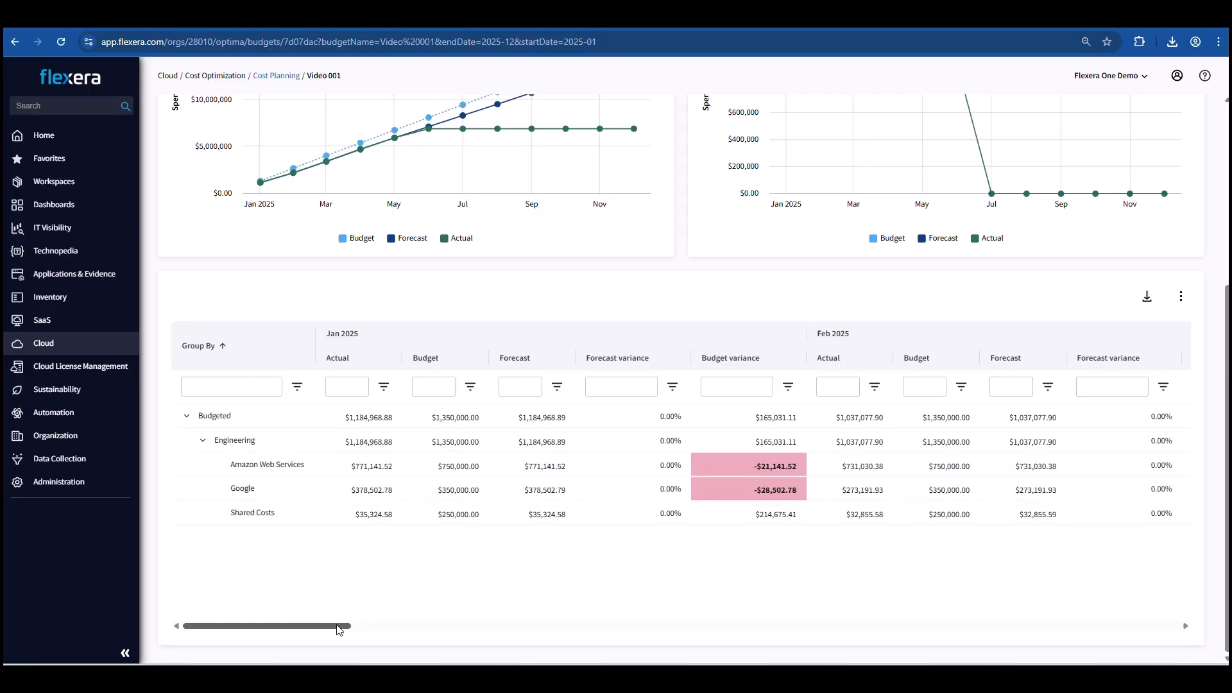
{"action": "left_click_drag", "start_coordinate": [339, 630], "coordinate": [297, 635]}
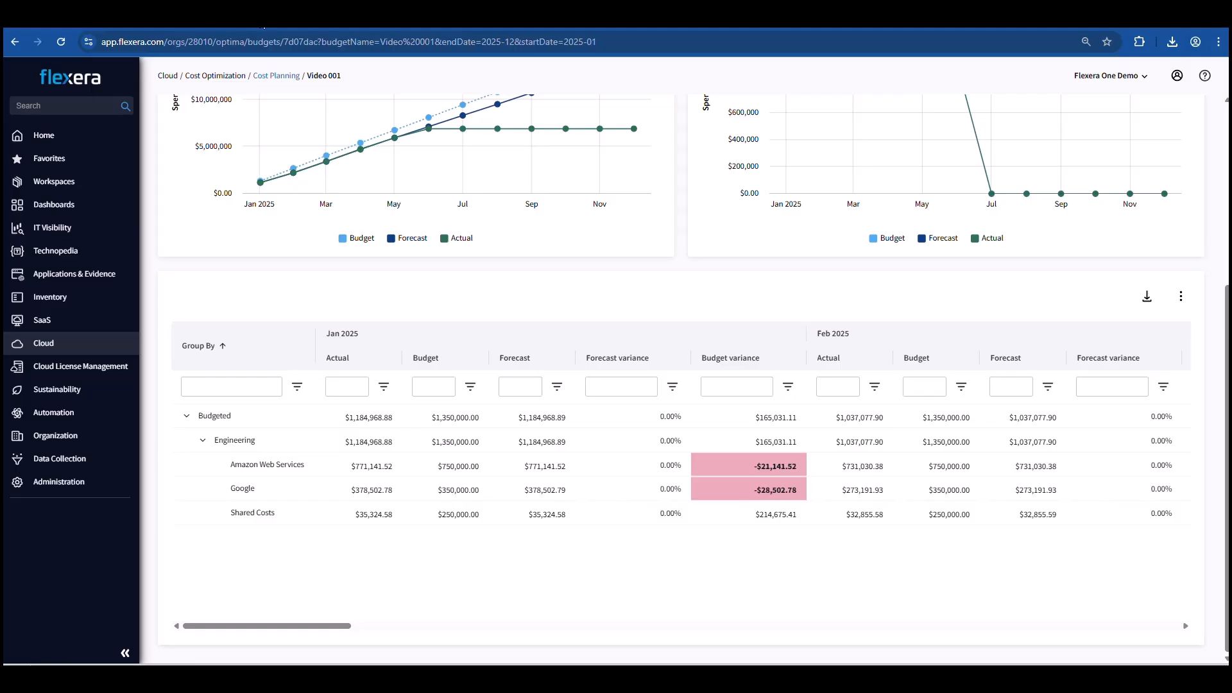
- Switch to the Flexera developer documentation showing the Budget section of the FinOps Analytics API
{"action": "left_click", "coordinate": [260, 18]}
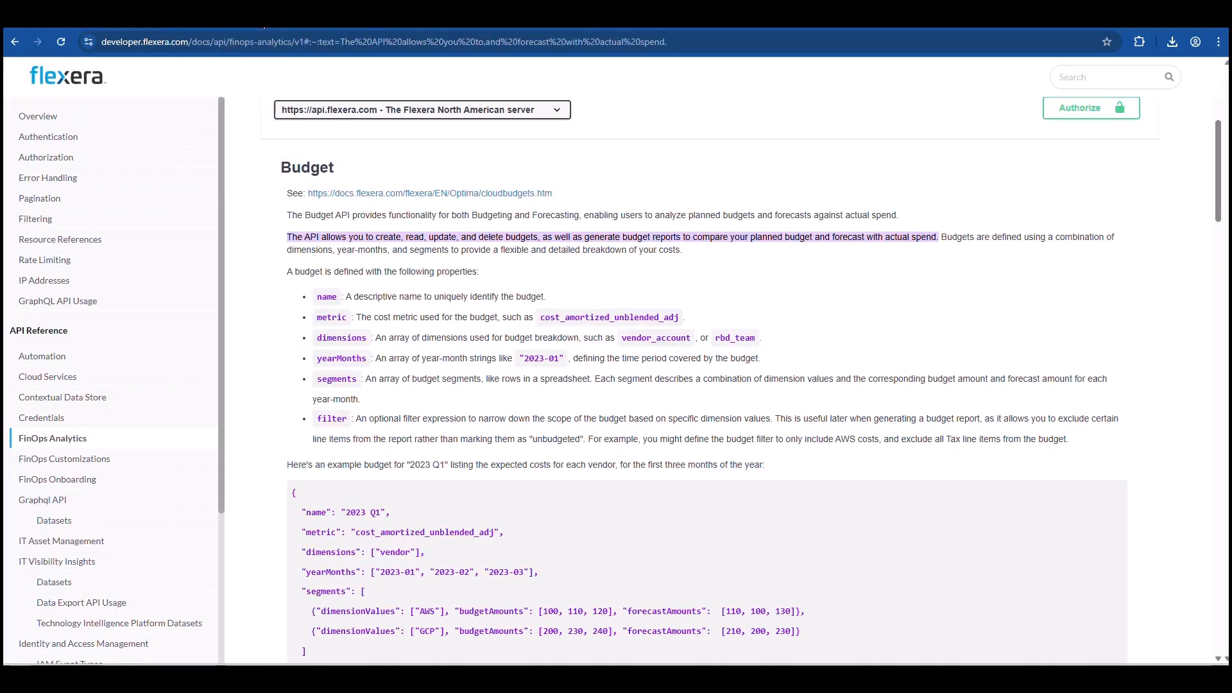